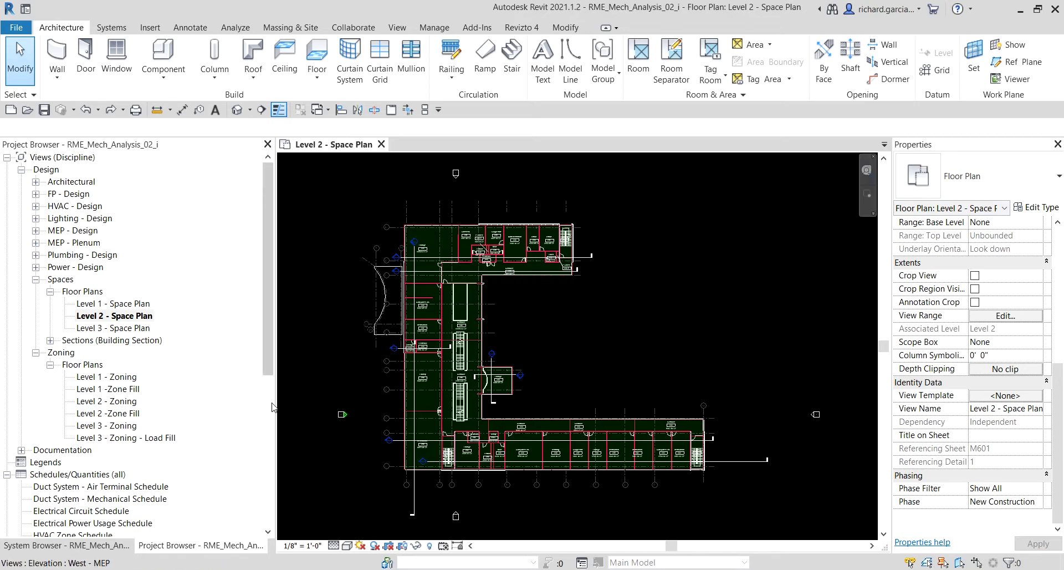
Open the Level 2 - Space Plan view and switch to the Manage ribbon.
left_click(125, 322)
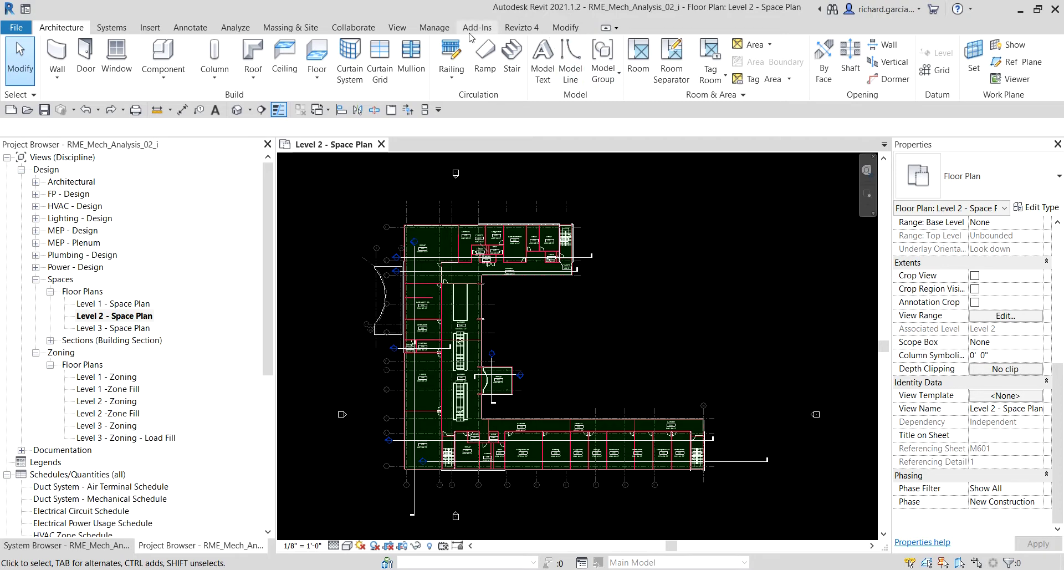
left_click(436, 28)
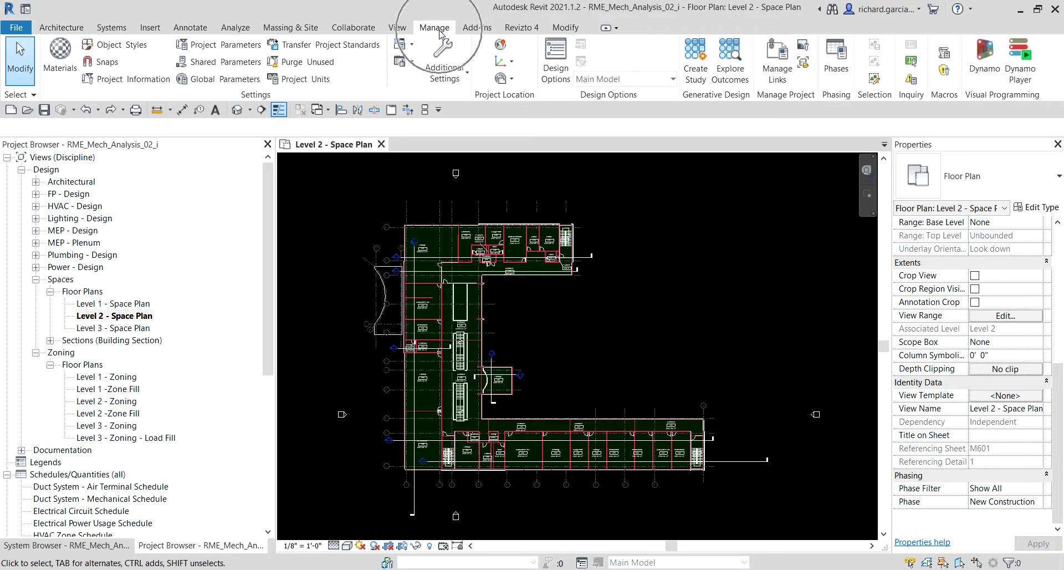
Open Project Information, reposition the dialog, and open its Energy Settings.
left_click(132, 81)
left_click(133, 80)
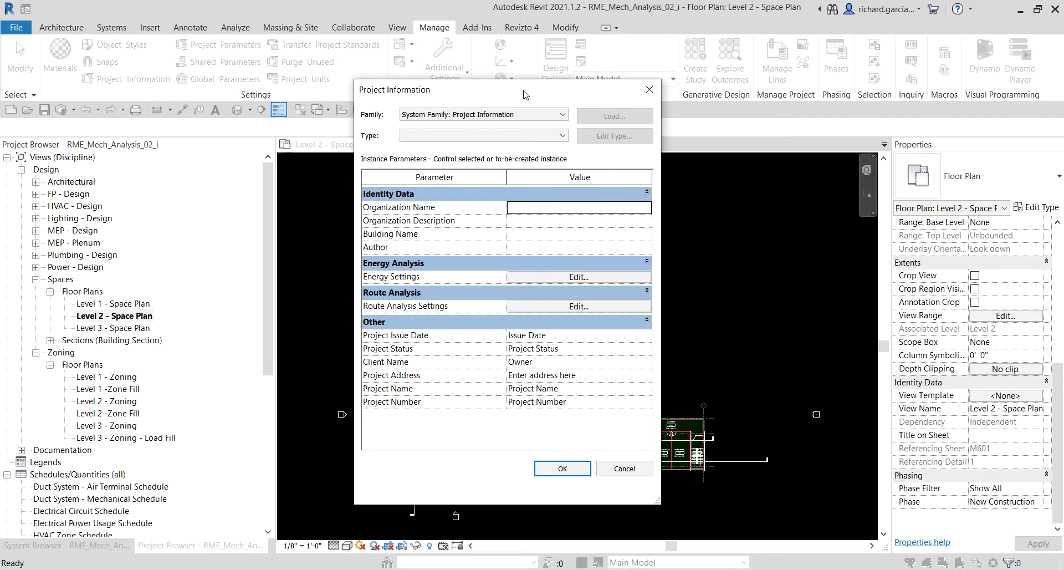
left_click_drag(509, 92, 360, 83)
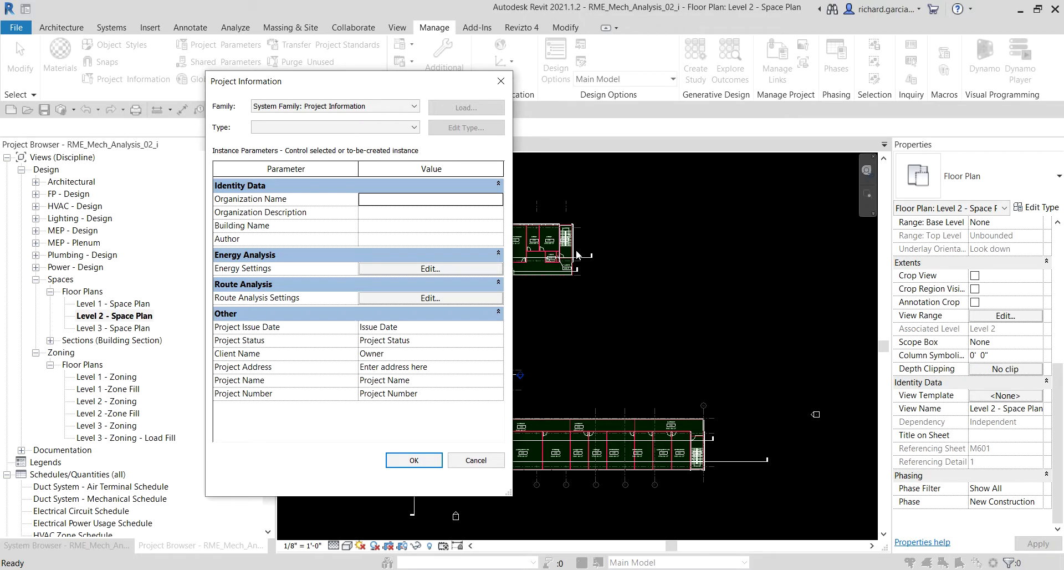
left_click_drag(346, 89, 475, 95)
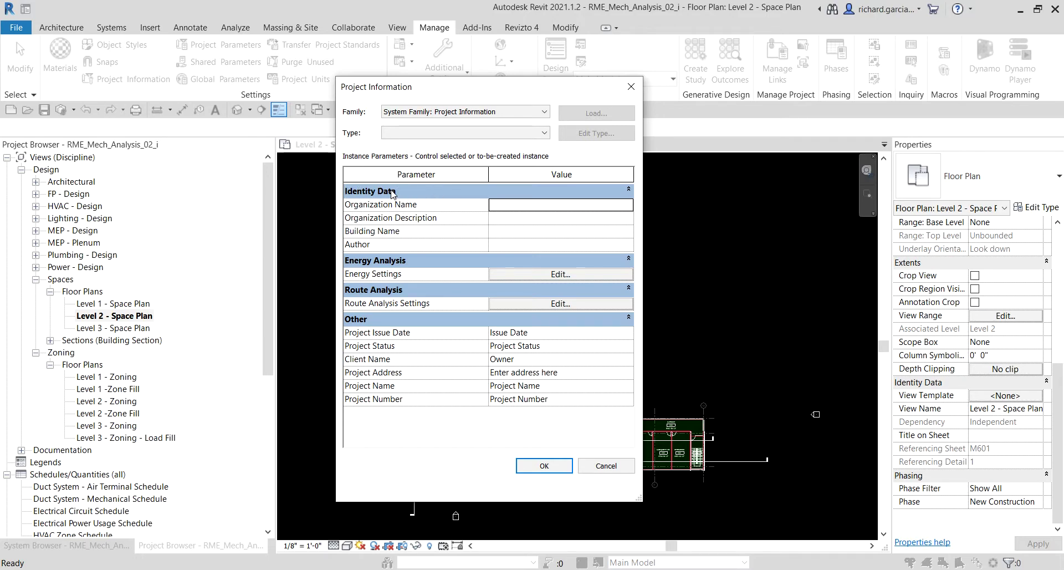
left_click(565, 274)
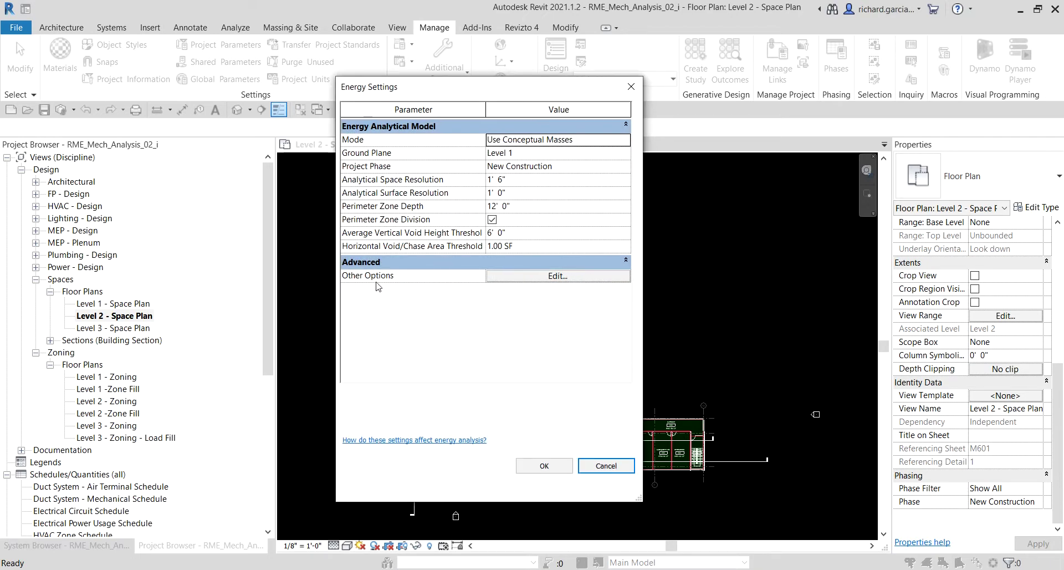
Set the advanced energy options Building Type to School or University.
left_click(366, 265)
left_click(373, 279)
left_click(577, 277)
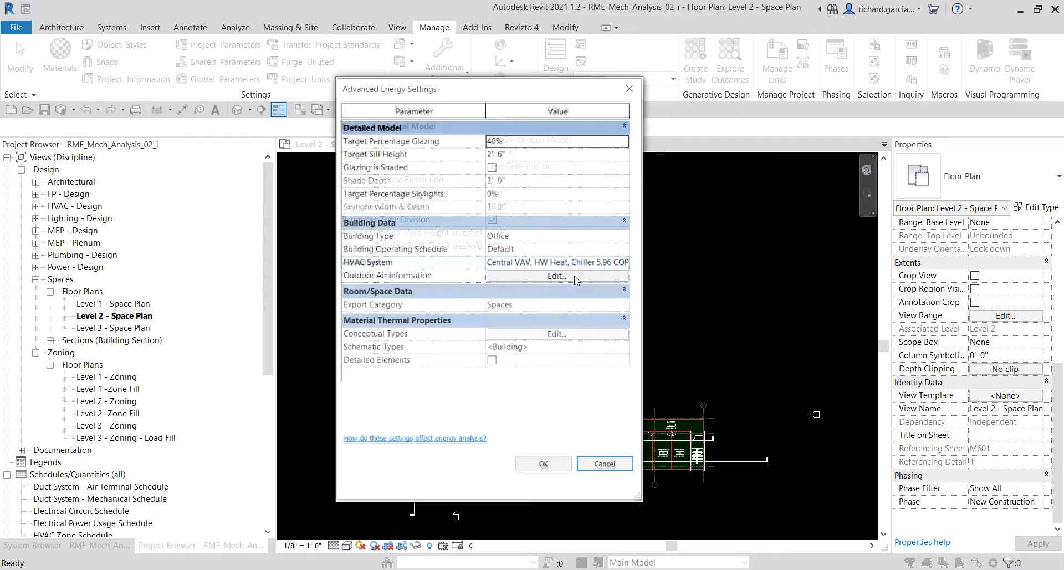
left_click(532, 238)
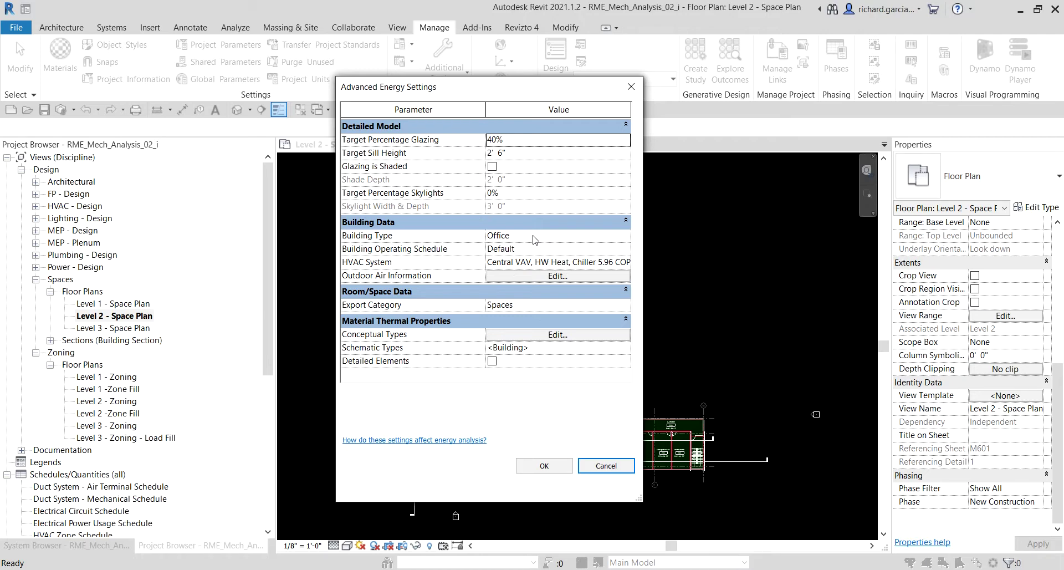
left_click(534, 237)
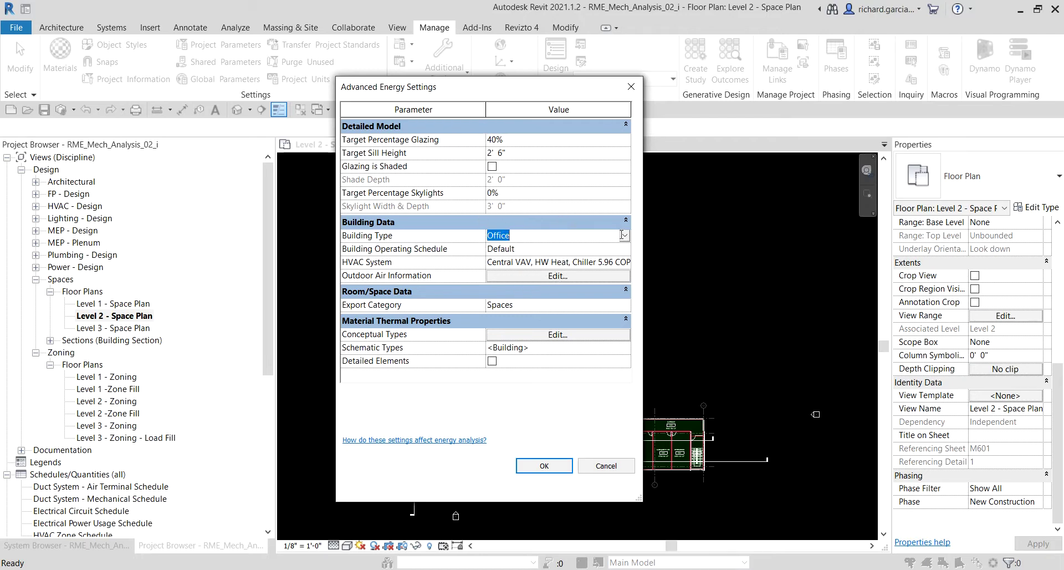
left_click(625, 235)
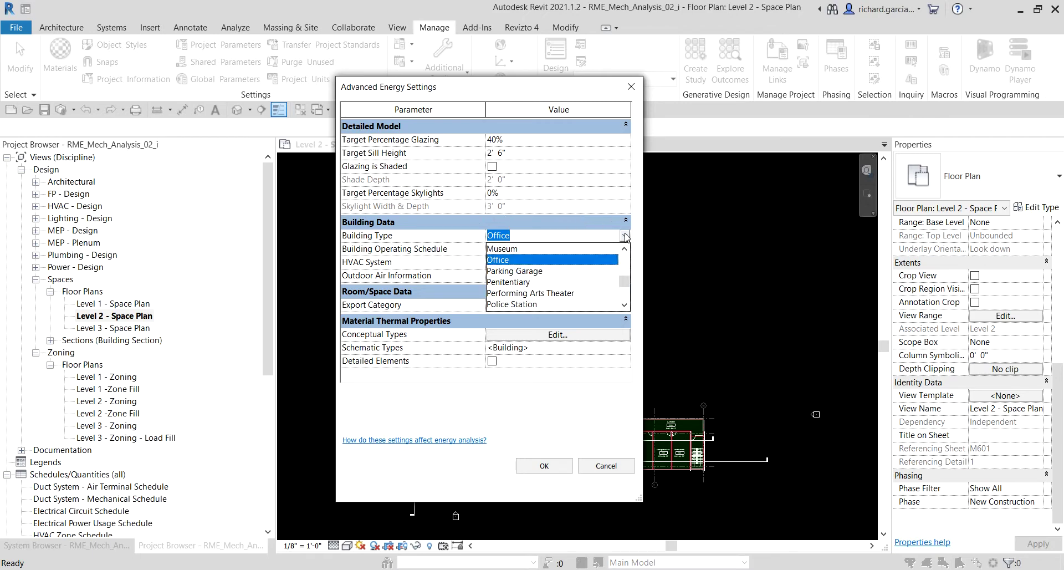
scroll(532, 286, "down", 2)
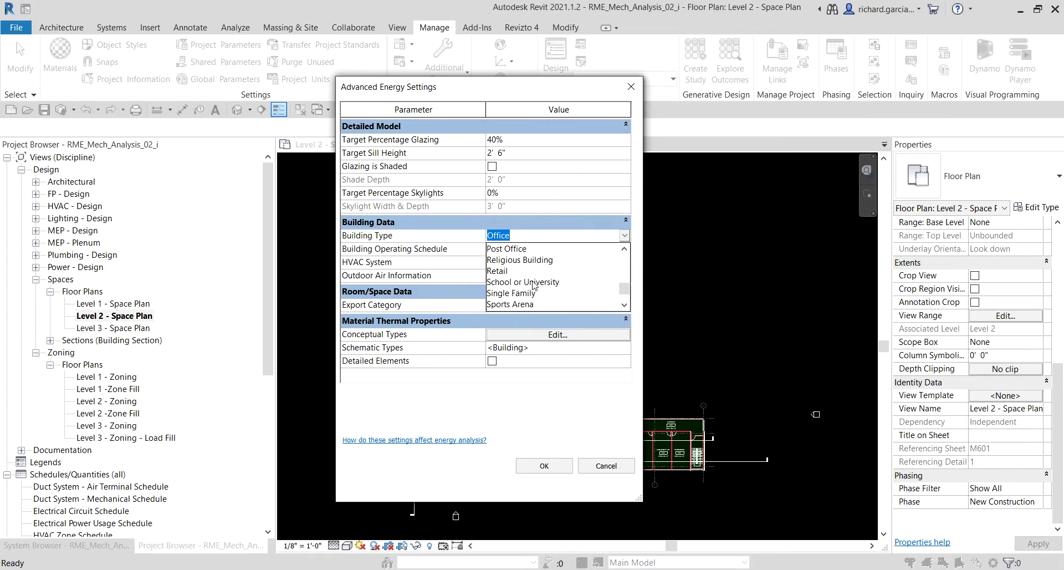
left_click(533, 283)
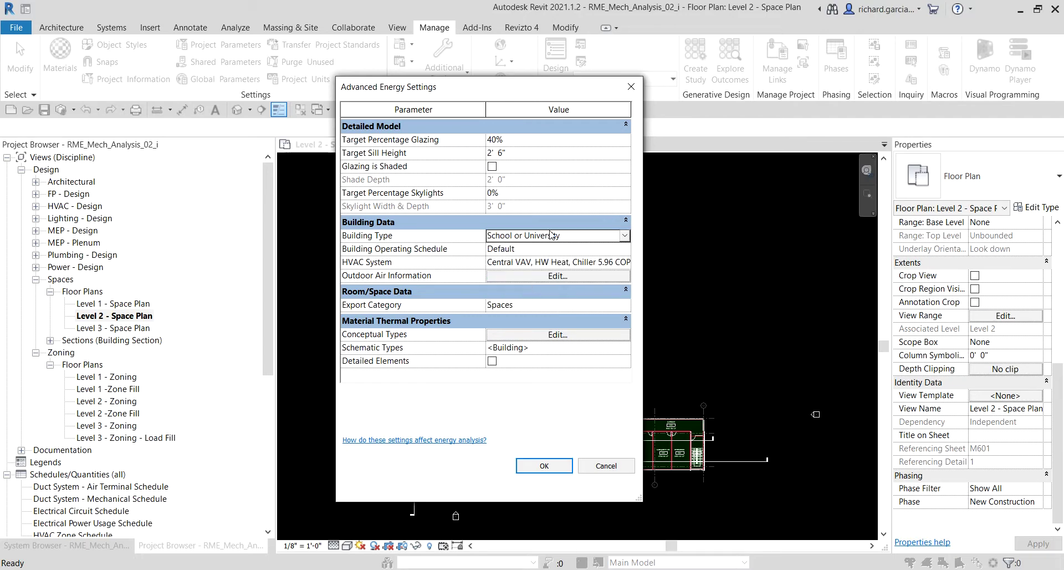
left_click(551, 234)
left_click(539, 466)
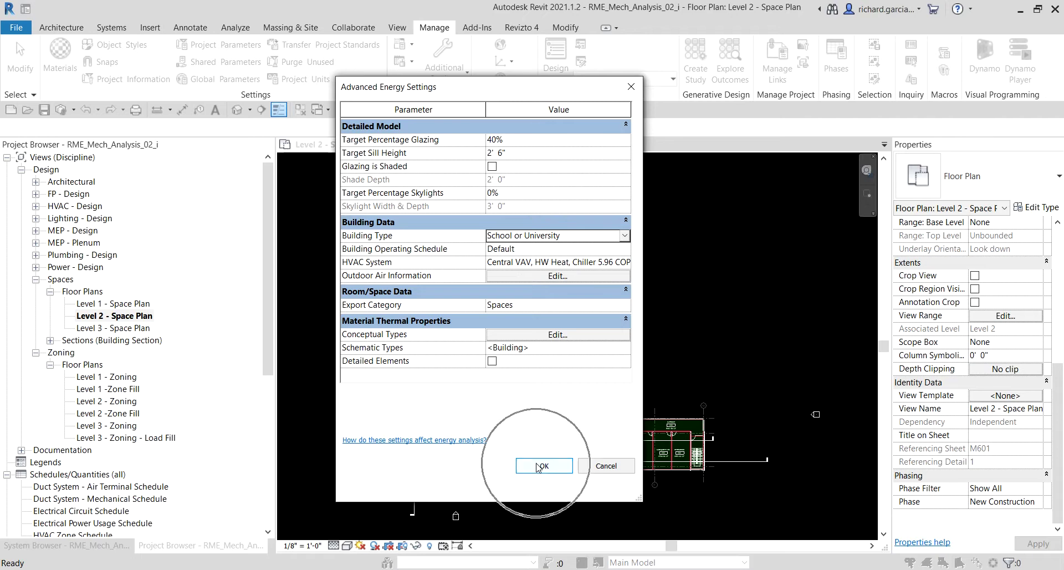
left_click(538, 467)
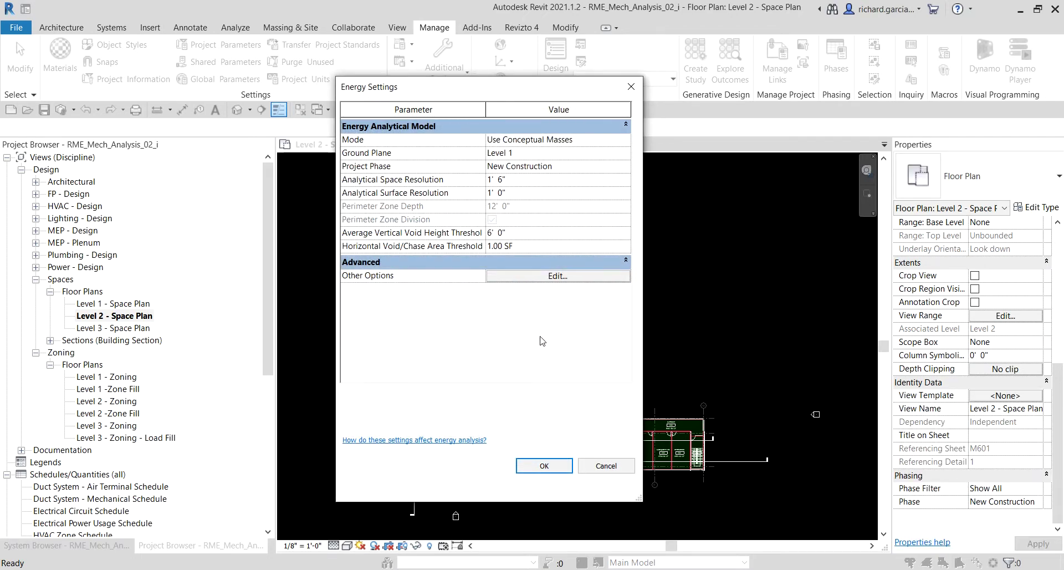
Recheck the advanced energy options, then OK through Energy Settings and Project Information.
left_click(557, 276)
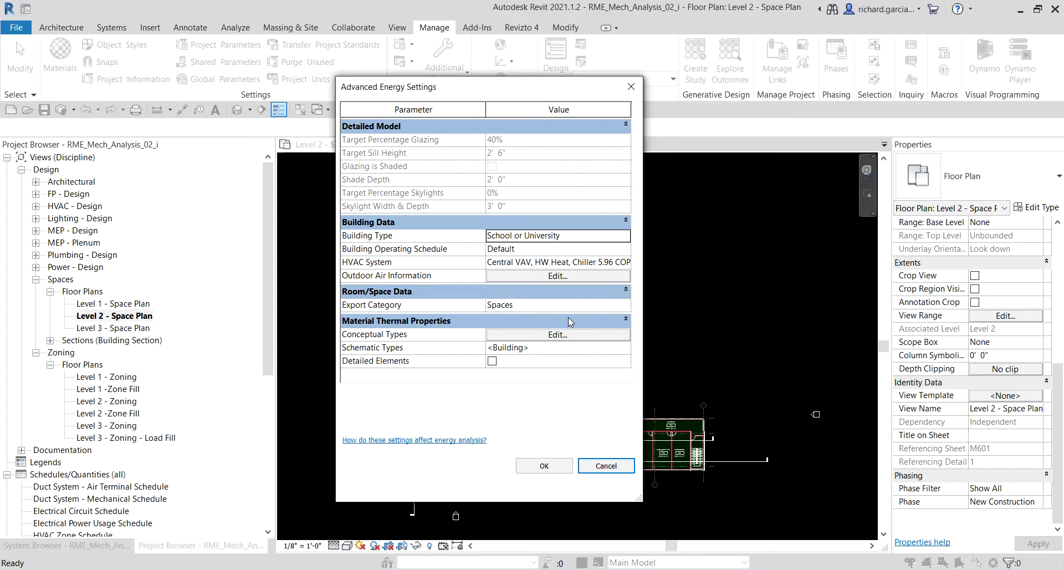
left_click(545, 468)
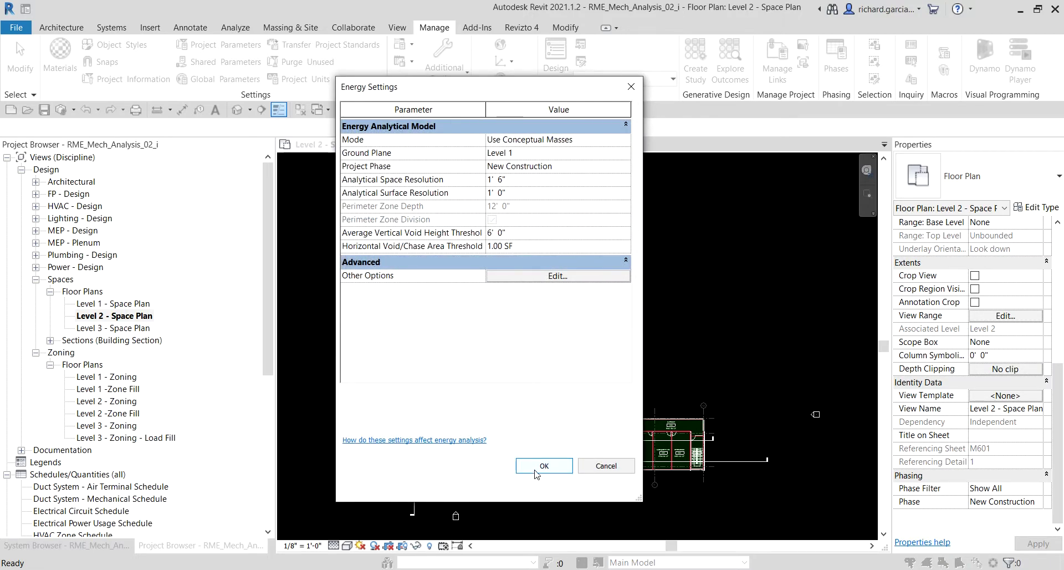
left_click(537, 472)
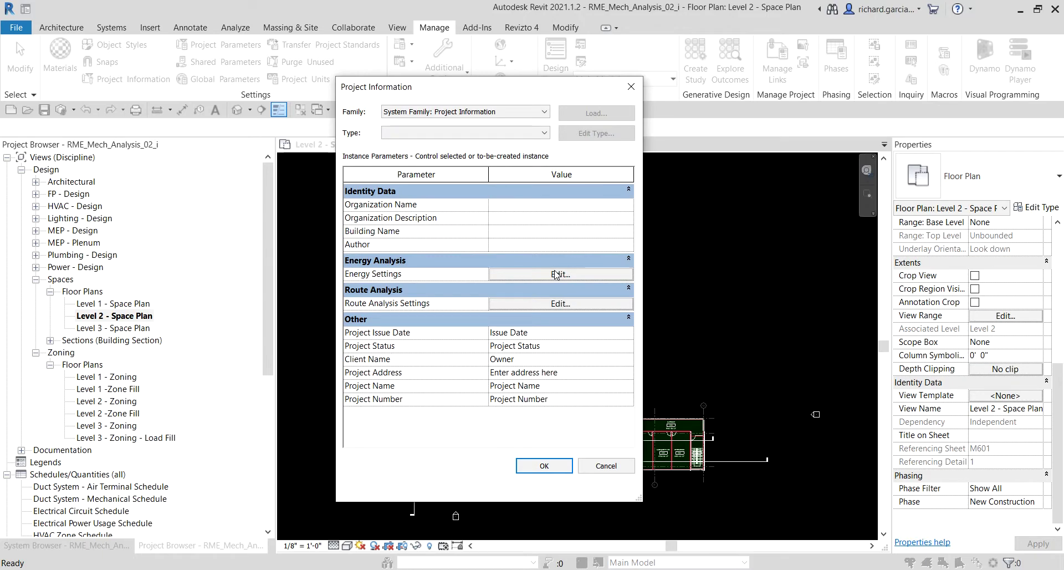
left_click(544, 467)
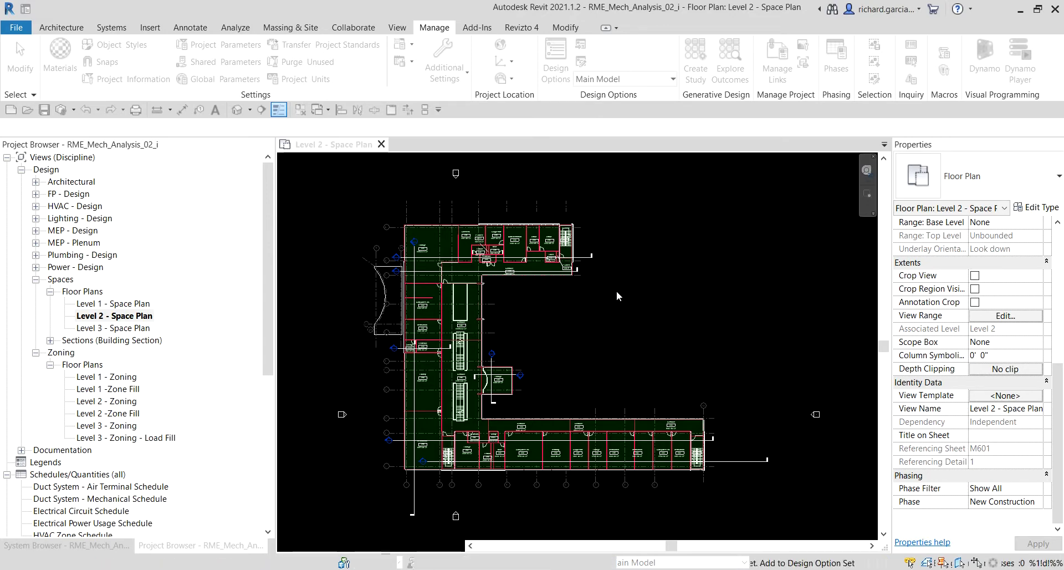
Start Heating and Cooling Loads, review its building type, and open the Location settings.
left_click(237, 29)
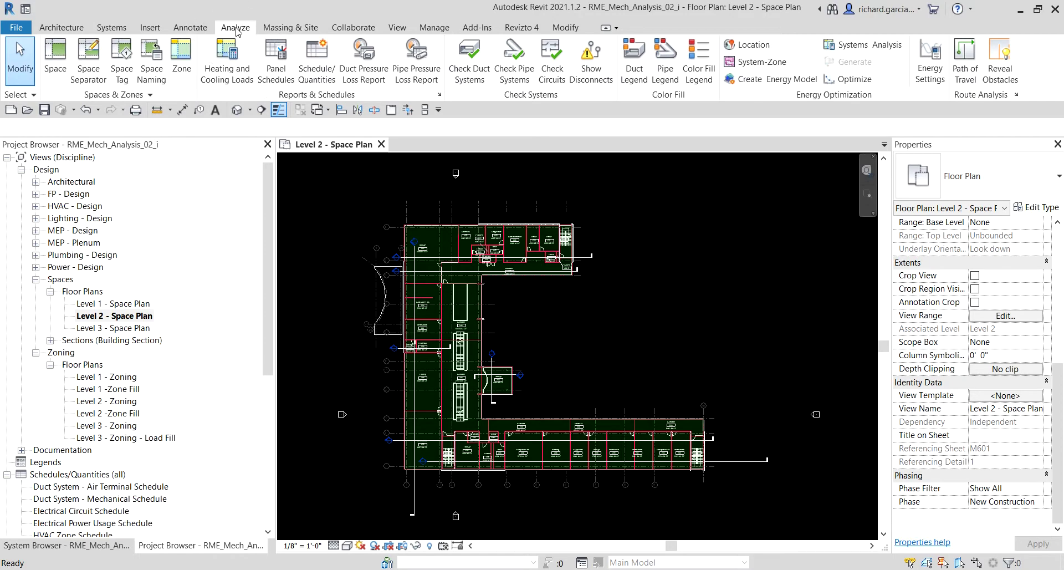
left_click(226, 61)
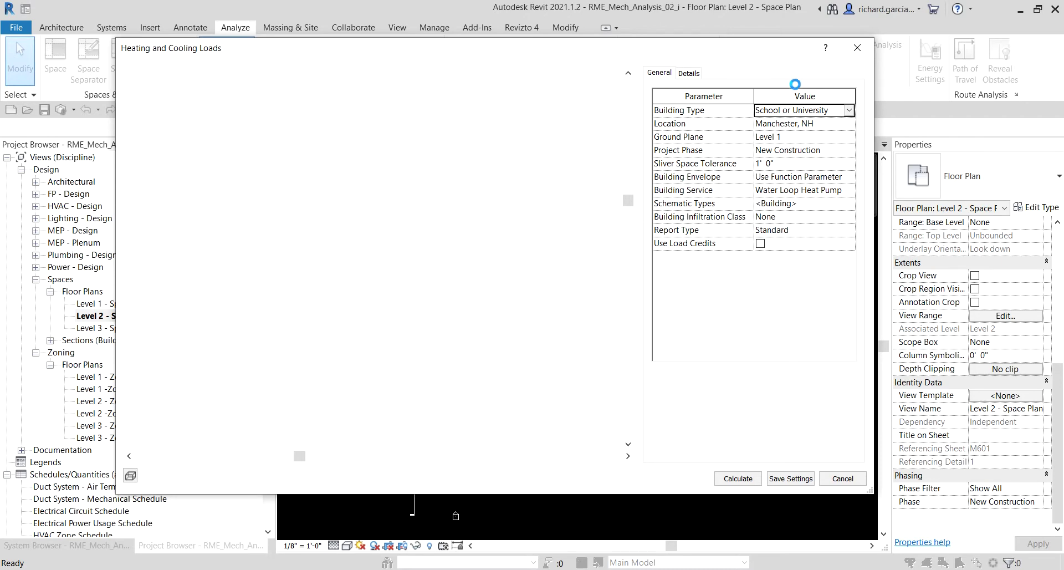
left_click(664, 74)
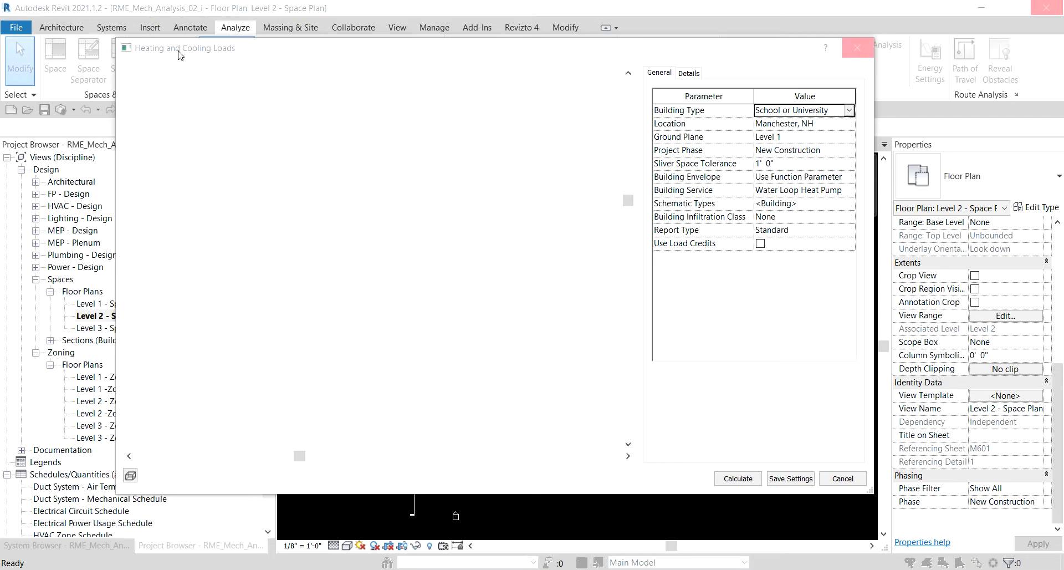
left_click(690, 75)
left_click(691, 123)
left_click(820, 125)
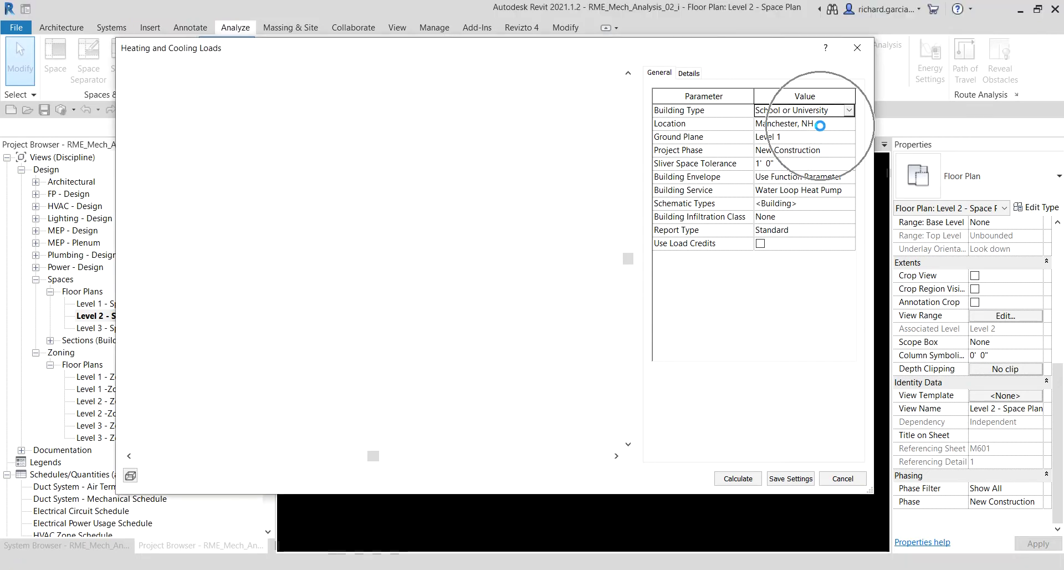
left_click(709, 113)
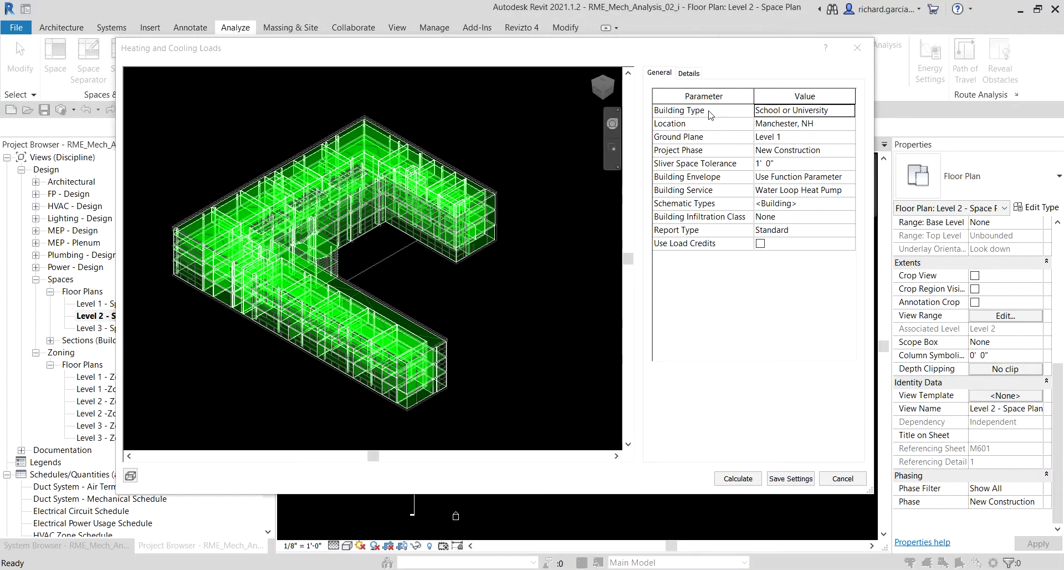
left_click(850, 126)
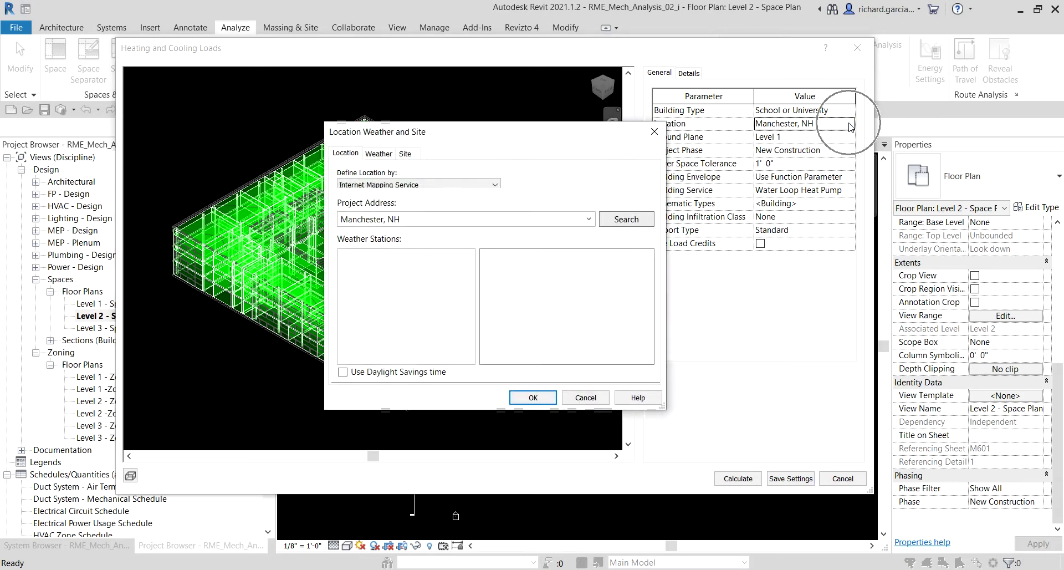
Check weather stations near Manchester, NH and keep Manchester, NH in the default city list.
left_click(350, 134)
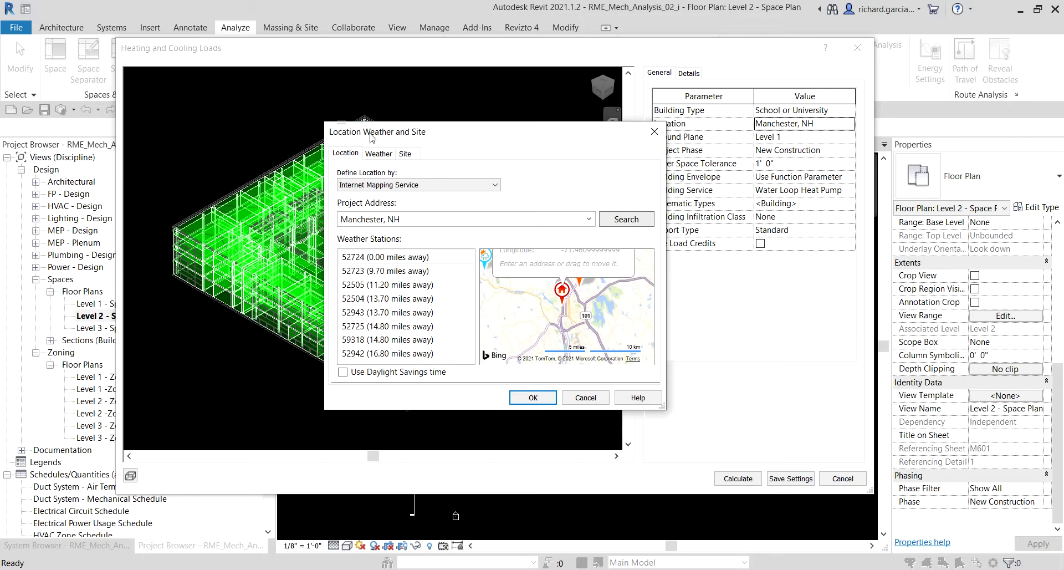
left_click_drag(410, 133, 413, 88)
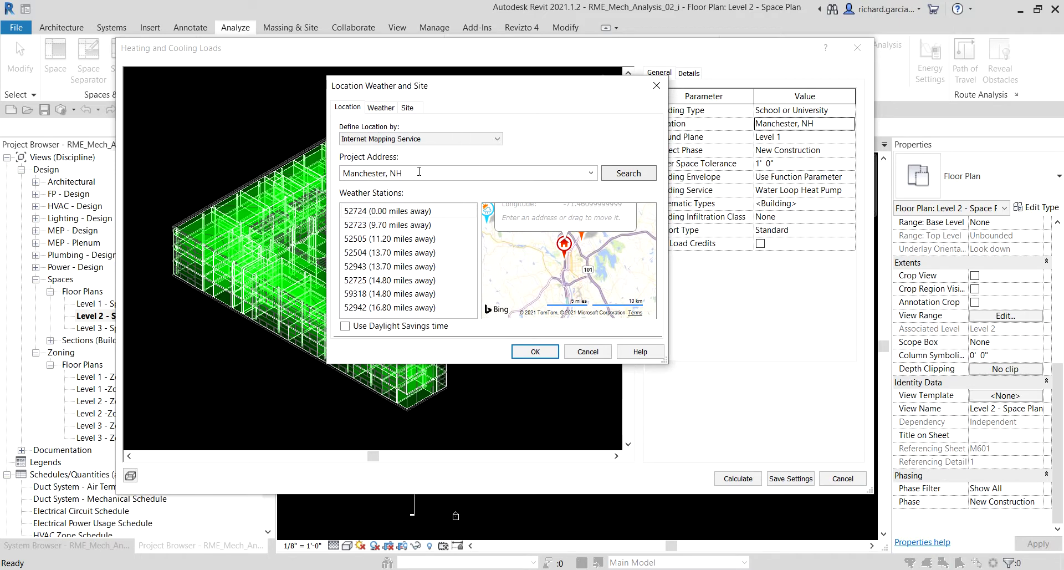
left_click(632, 176)
left_click(361, 139)
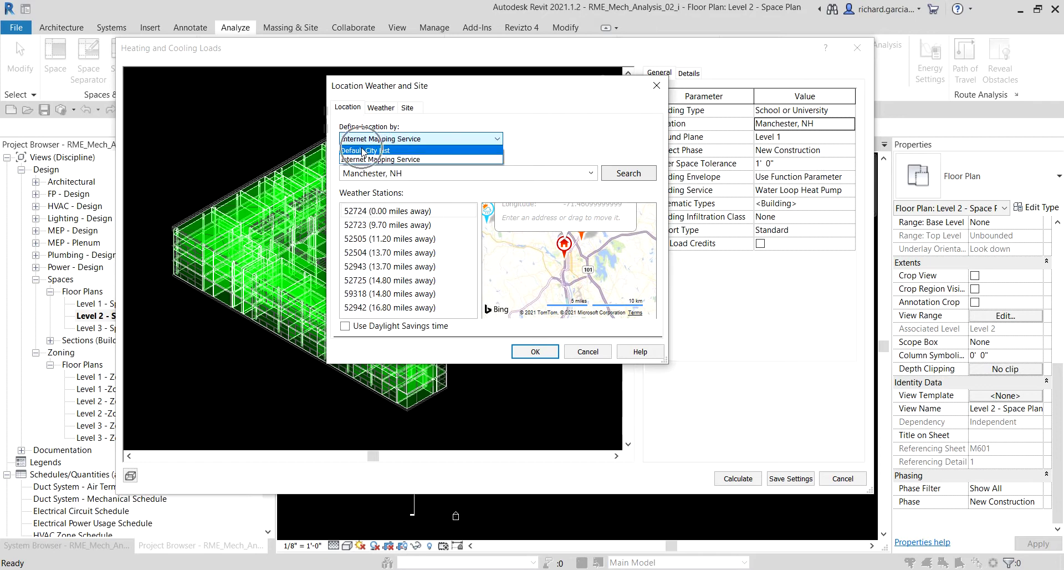
left_click(363, 150)
left_click(484, 189)
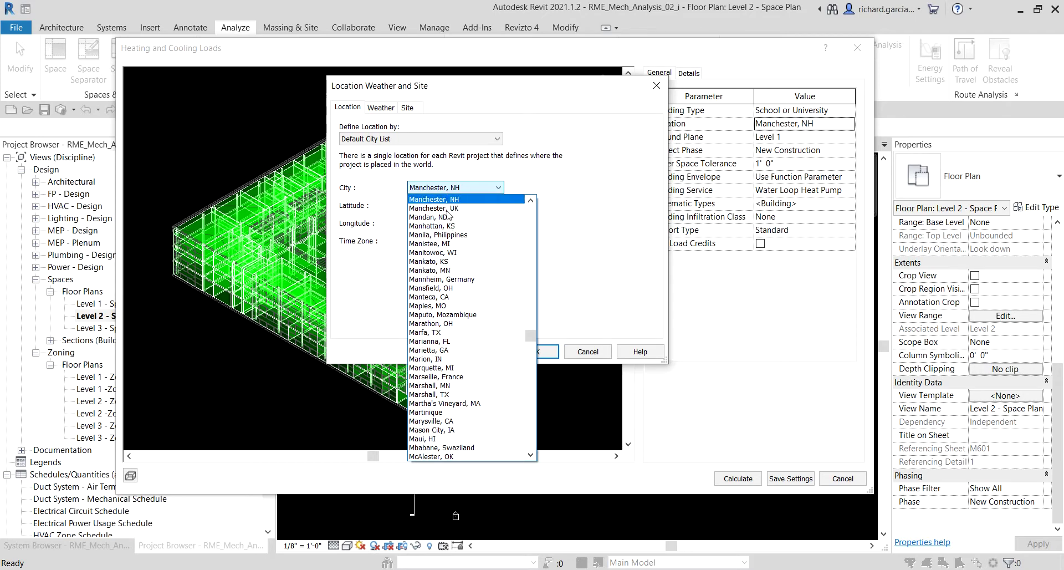
left_click(352, 297)
left_click(451, 211)
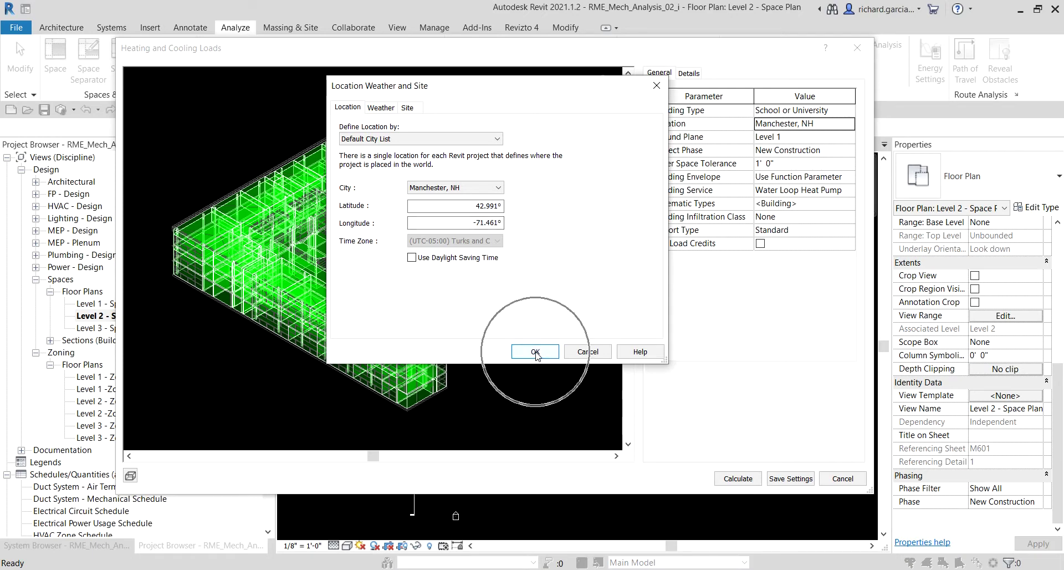
Define the location by Internet Mapping Service and turn on daylight saving time.
left_click(368, 138)
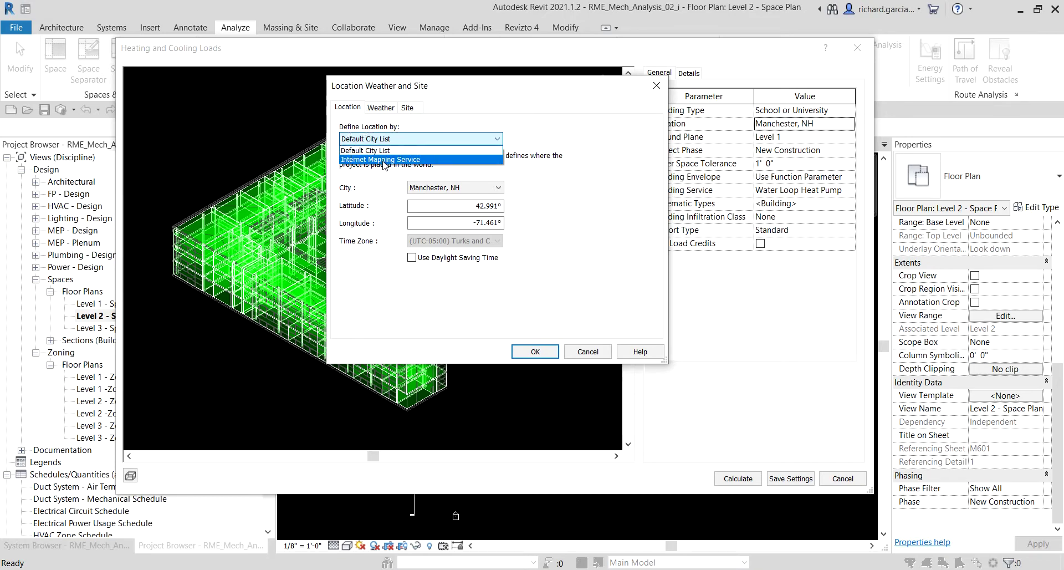
left_click(383, 160)
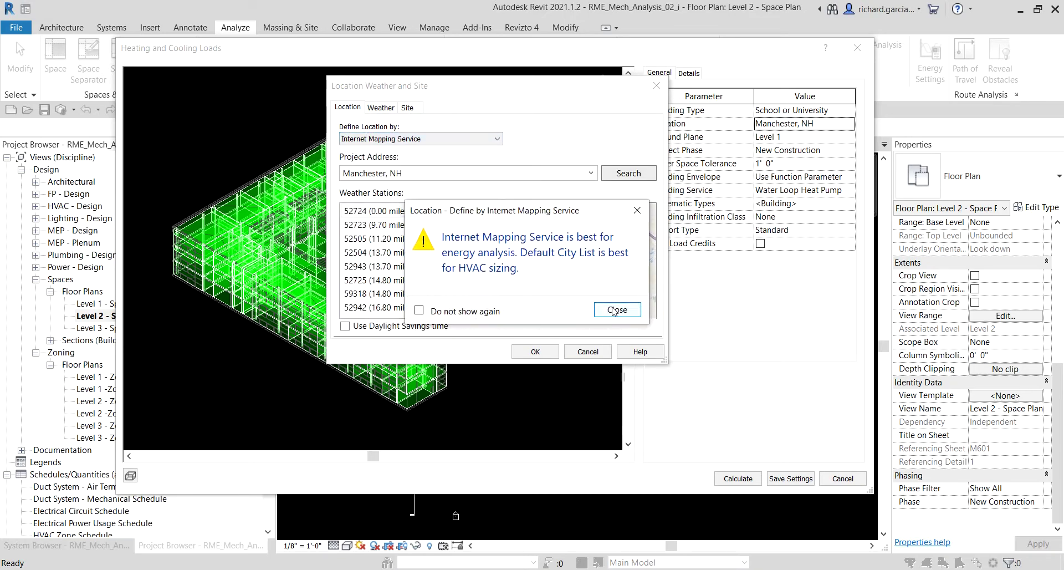
left_click(450, 312)
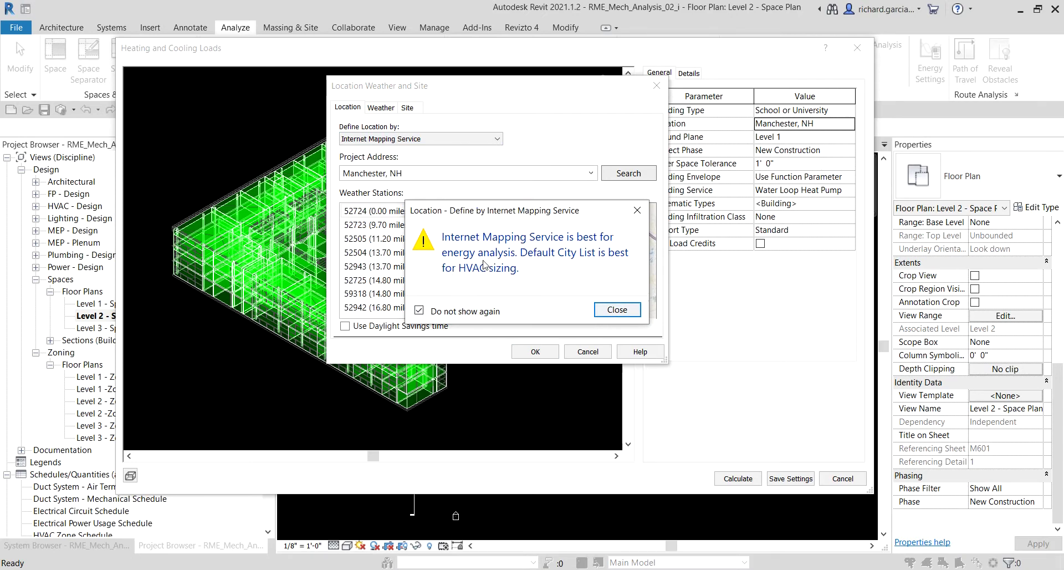
left_click(609, 312)
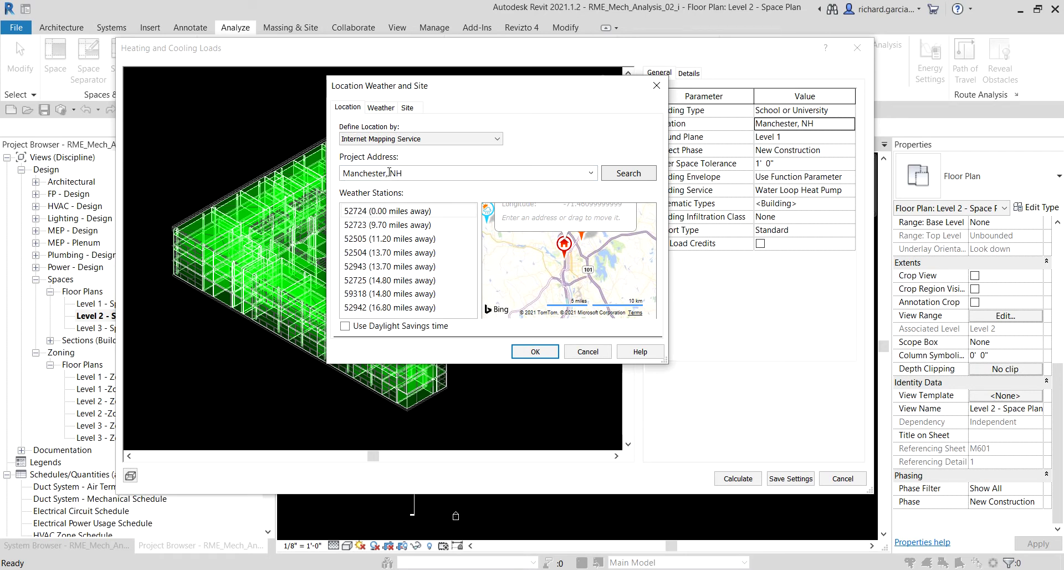
left_click(345, 327)
left_click(345, 326)
Review the Weather tab's design data from station 52724_2004, then close the dialog.
left_click(377, 110)
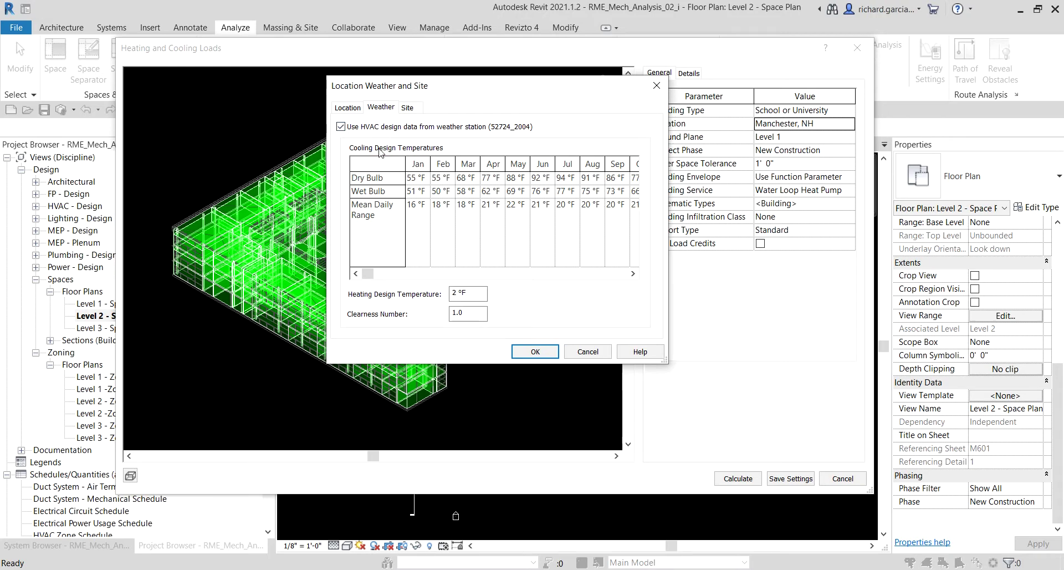
left_click(350, 131)
left_click(483, 128)
Accept the location settings and keep Building Envelope as Use Function Parameter.
left_click(525, 352)
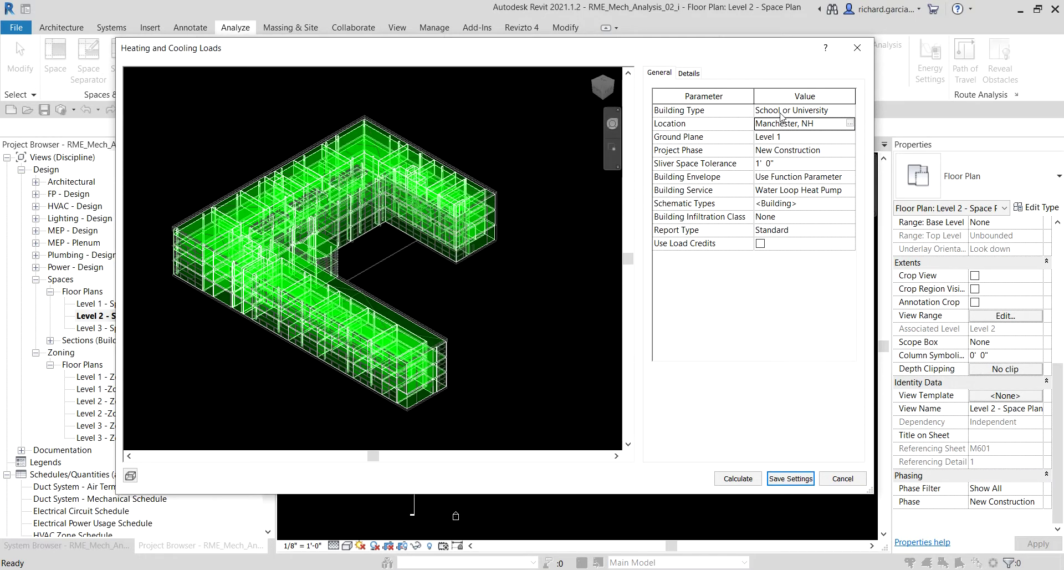
left_click(660, 75)
left_click(681, 194)
left_click(804, 189)
left_click(803, 190)
left_click(843, 177)
left_click(849, 177)
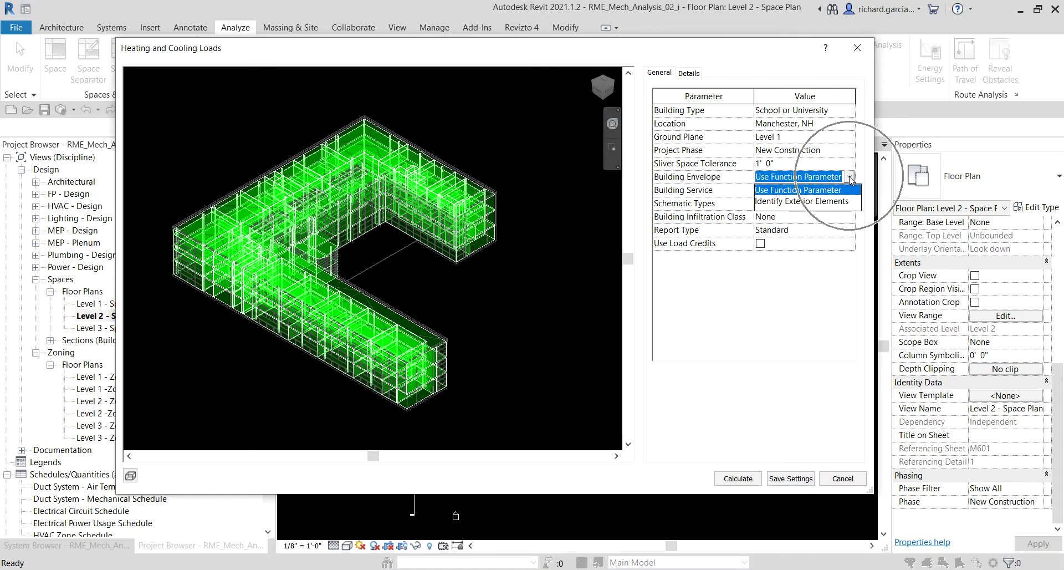
left_click(849, 177)
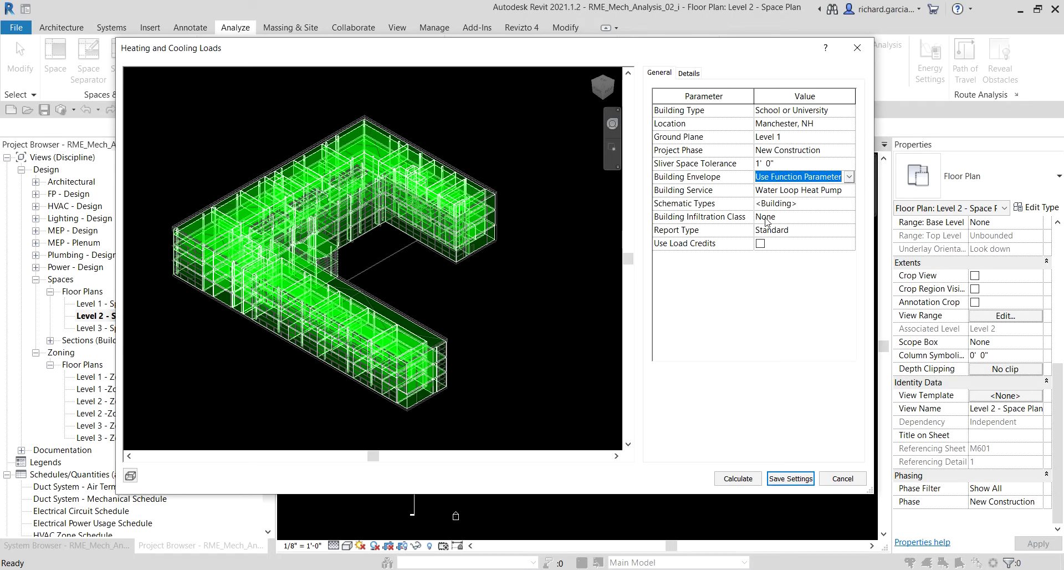
Review the Sliver Space Tolerance and save the heating and cooling load settings.
left_click(812, 283)
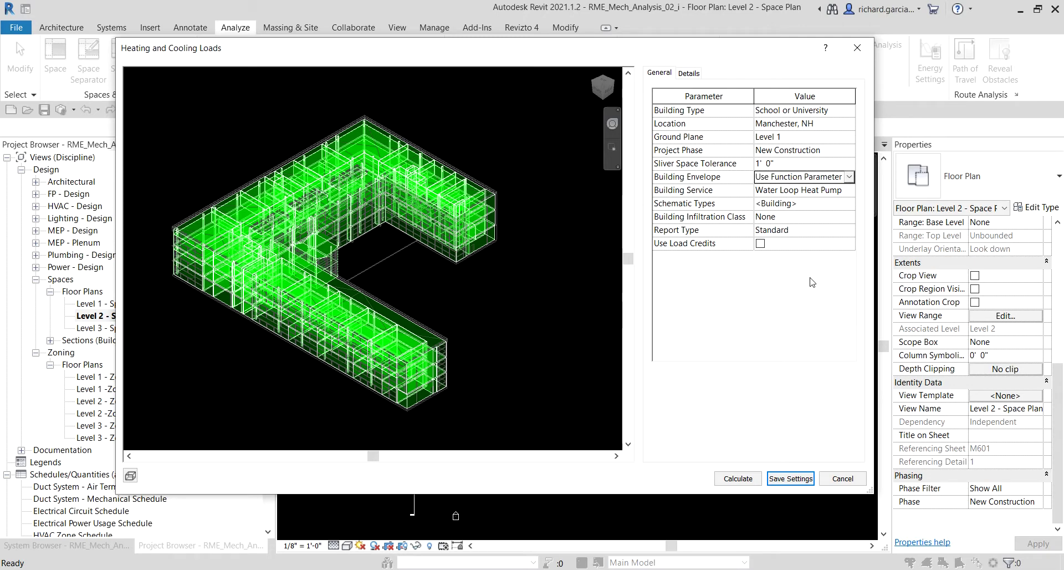
left_click(674, 166)
left_click(674, 167)
left_click(768, 165)
left_click(792, 480)
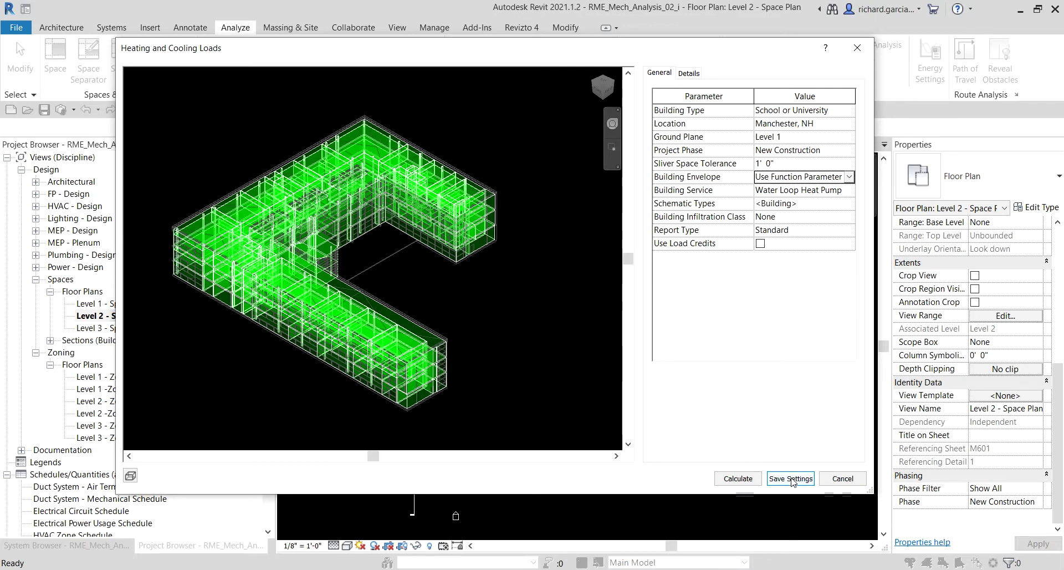
left_click(793, 481)
left_click(792, 481)
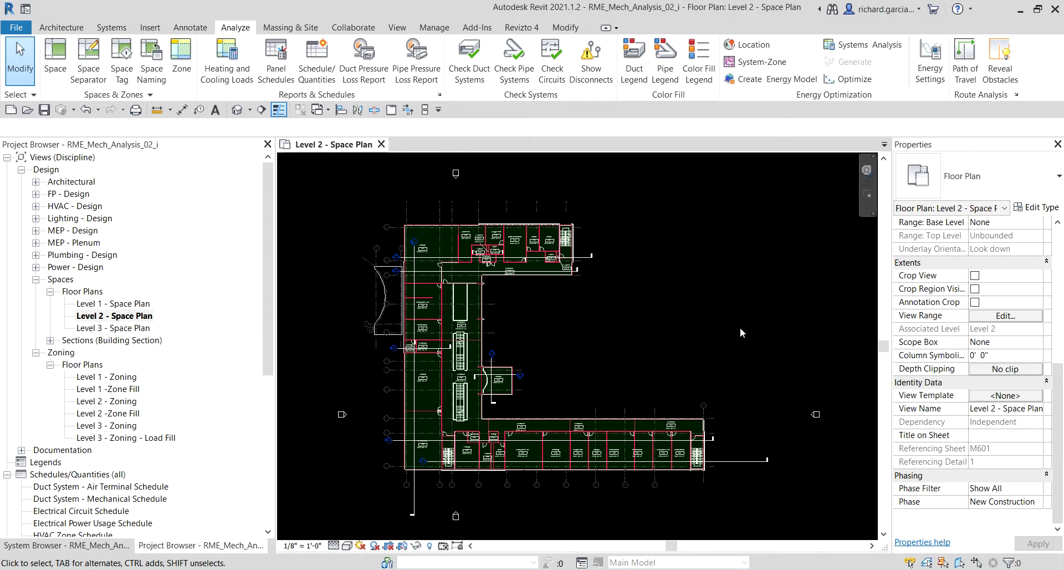
Open Area and Volume Computations from the Architecture tab's Room & Area panel.
left_click(72, 31)
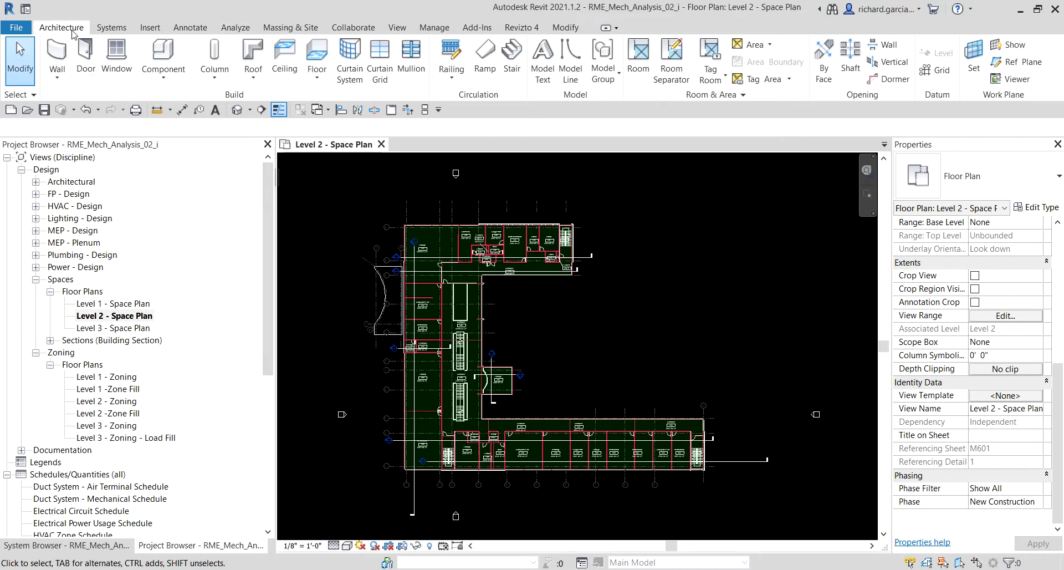
left_click(717, 103)
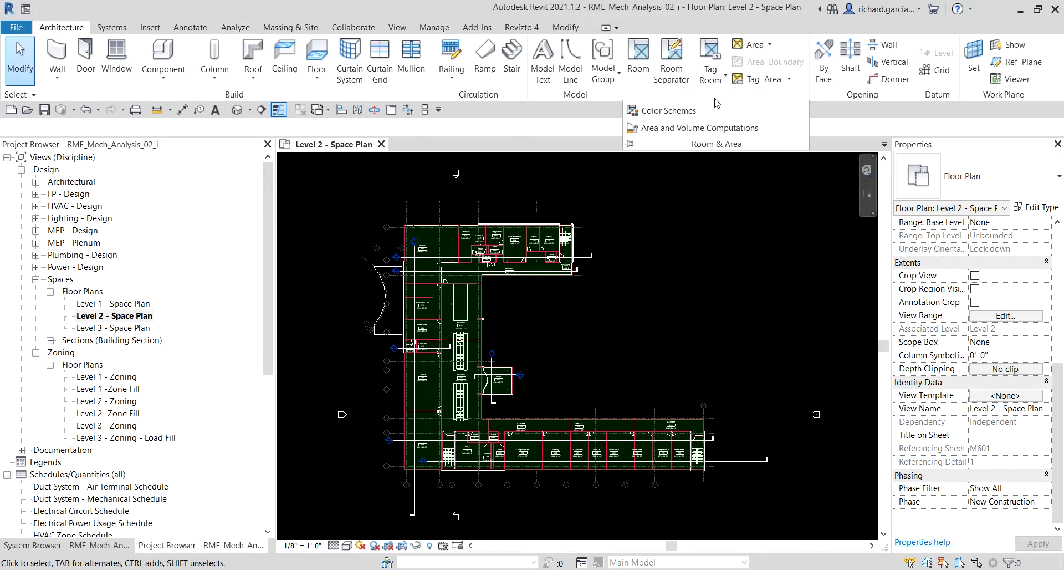
left_click(697, 132)
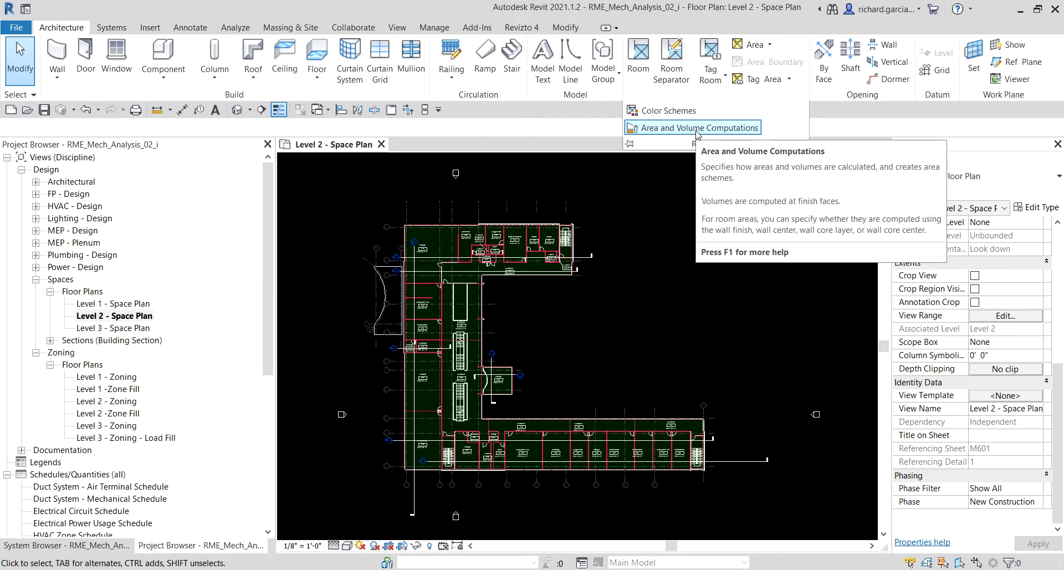
left_click(696, 133)
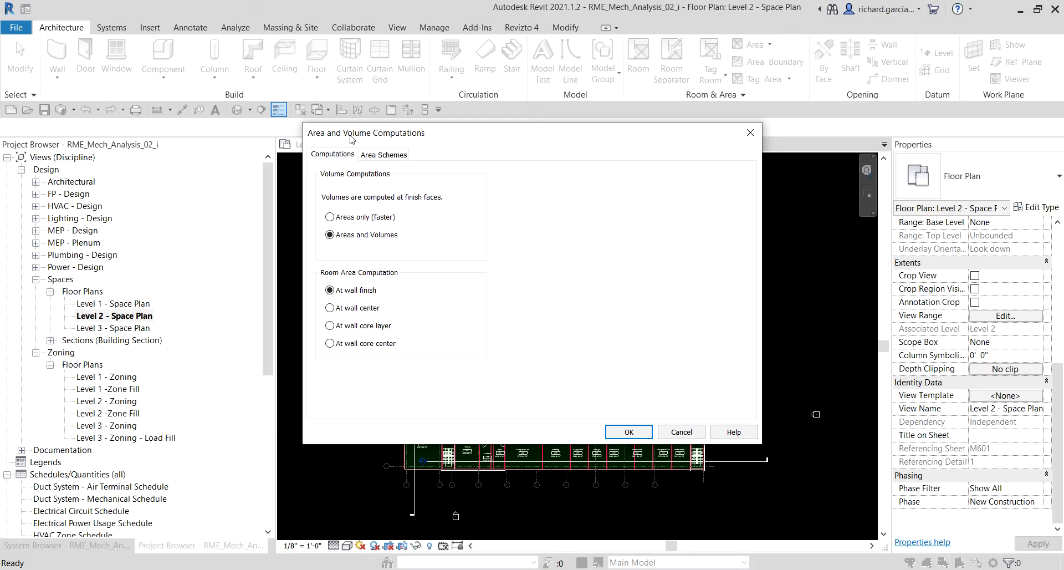
Keep Areas and Volumes computed and zoom to Library 219 between grid lines F and G.
left_click(366, 175)
left_click(367, 236)
left_click(625, 435)
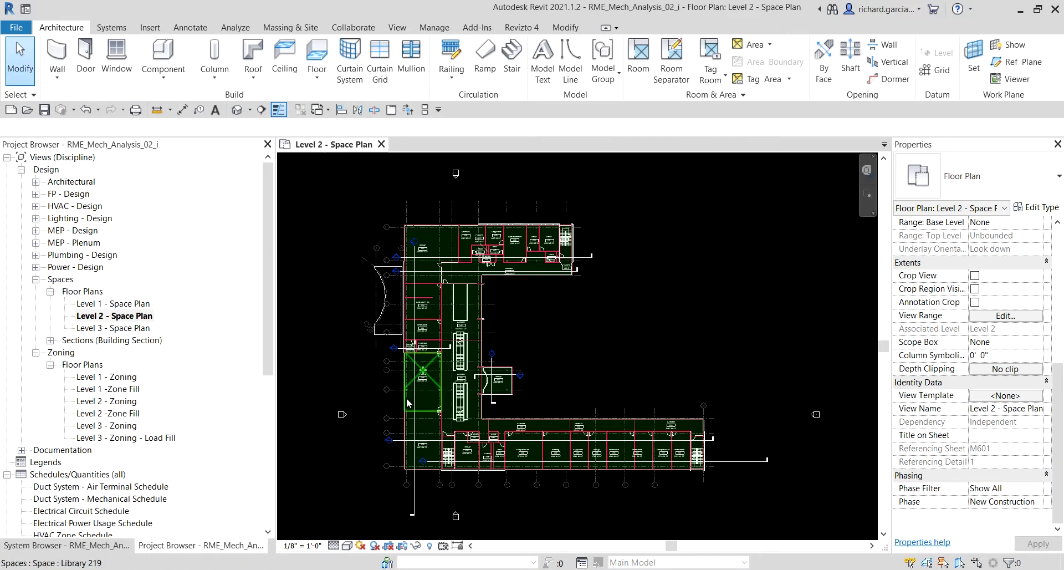
scroll(410, 402, "up", 6)
middle_click_drag(422, 391, 501, 398)
Select the Library 219 space and check Occupiable under its Energy Analysis properties.
scroll(518, 398, "down", 1)
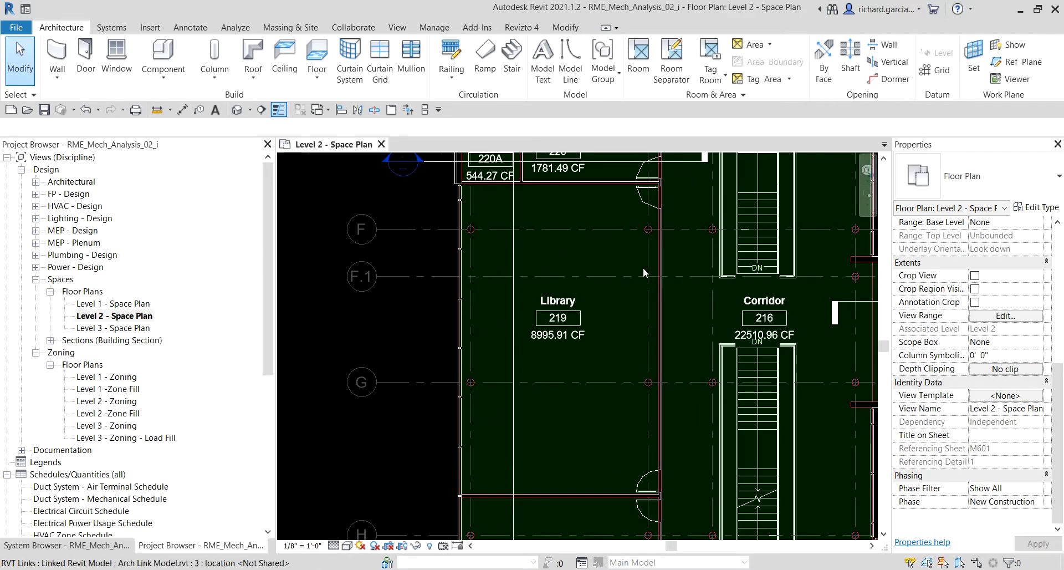
left_click(608, 331)
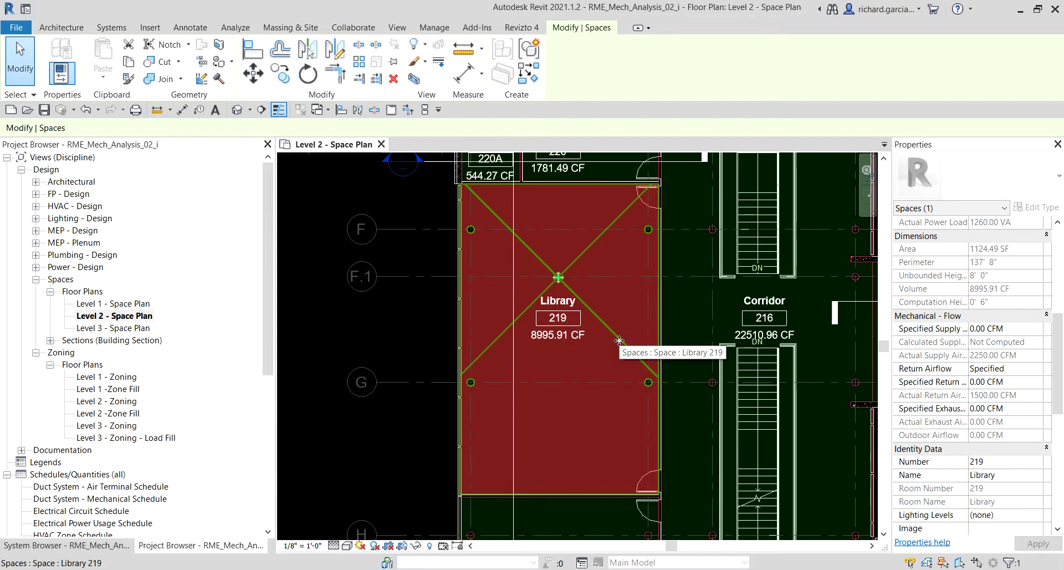
key("ctrl")
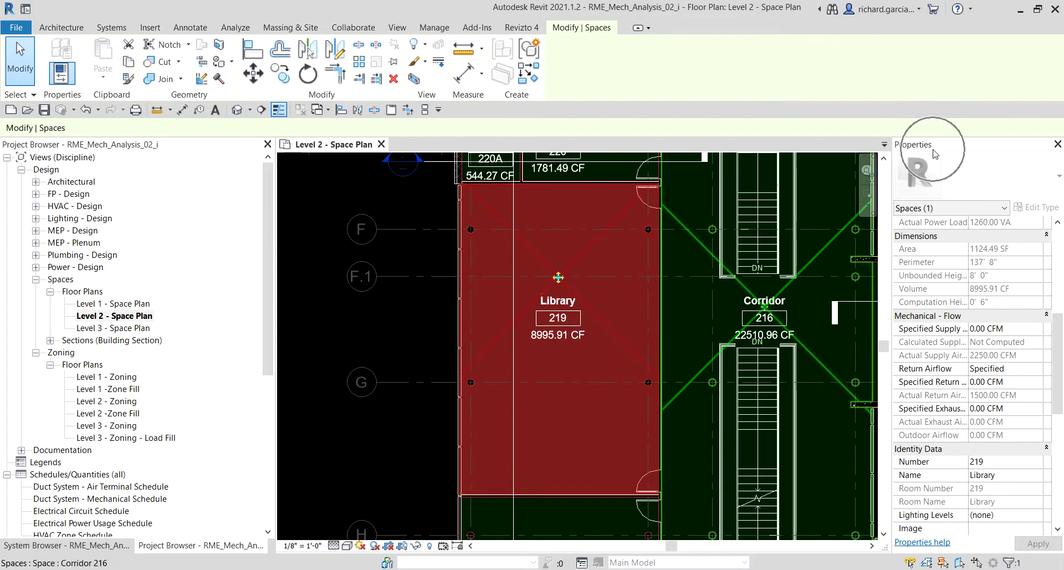
key("ctrl")
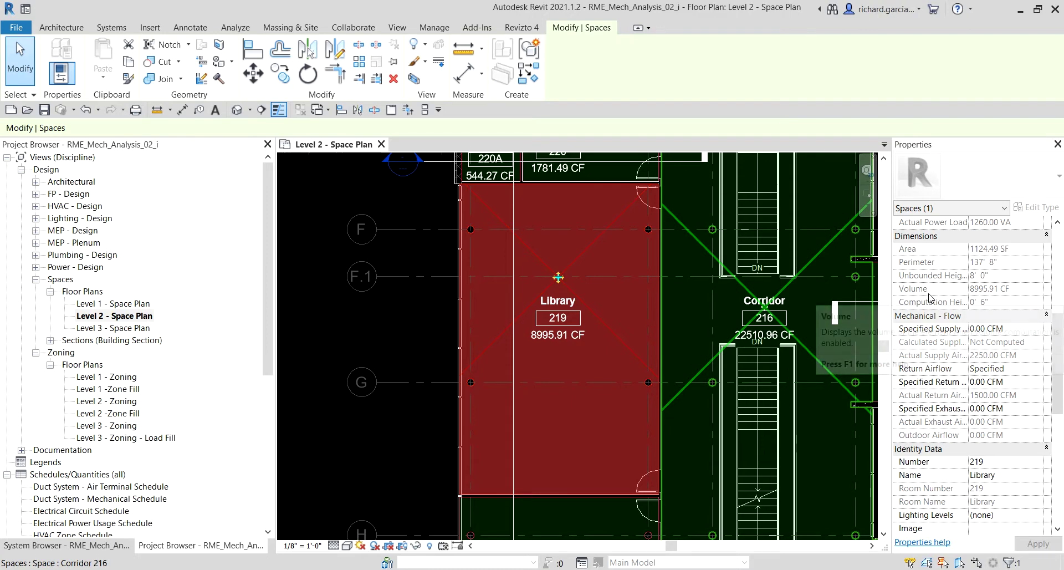
scroll(980, 324, "down", 3)
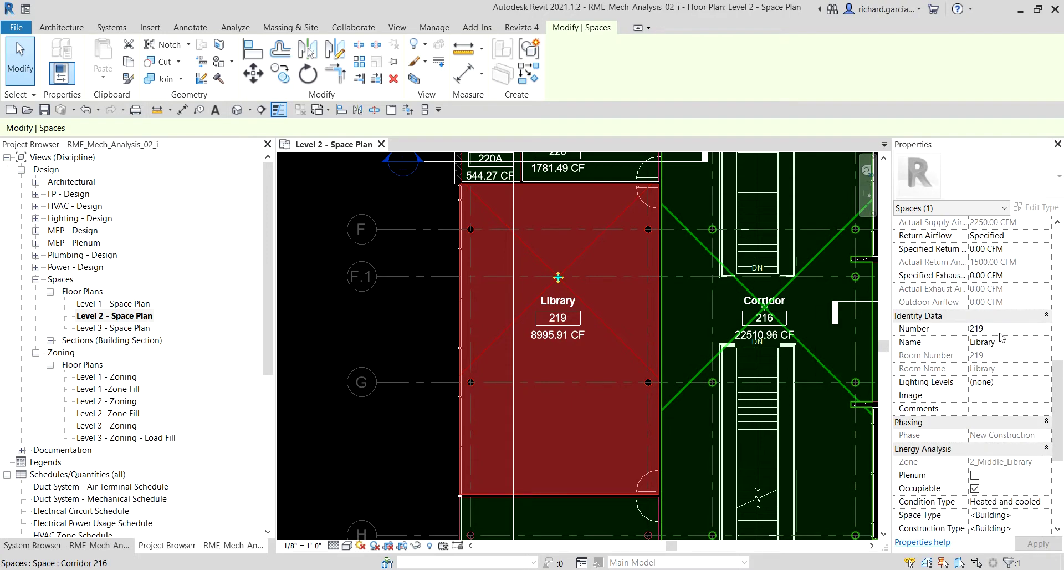
scroll(992, 335, "down", 3)
left_click(975, 381)
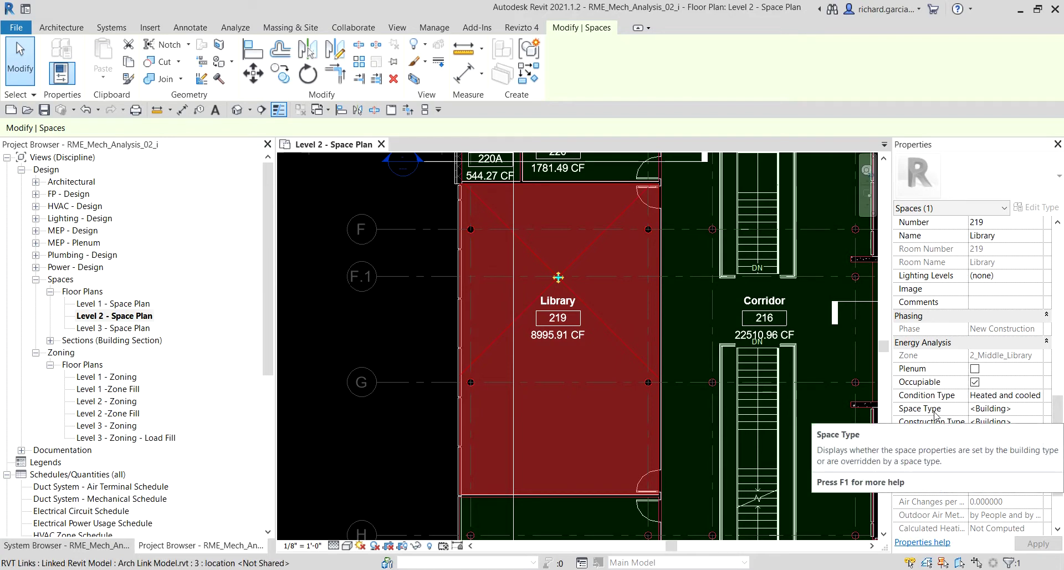
Open Space Type Settings for Library space 219 and move the dialog clear of the space.
left_click(1028, 413)
left_click(1038, 410)
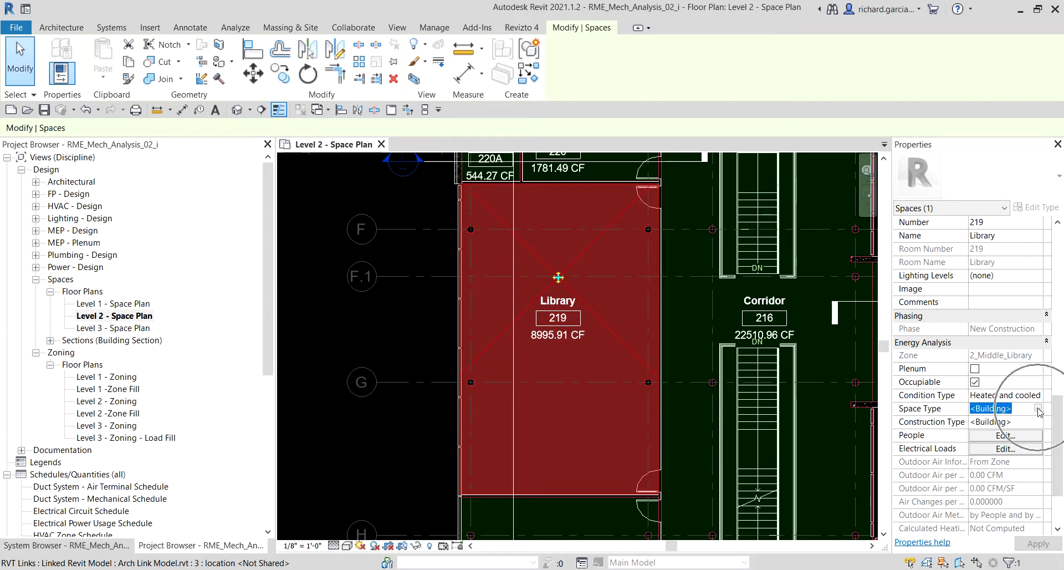
left_click(1040, 410)
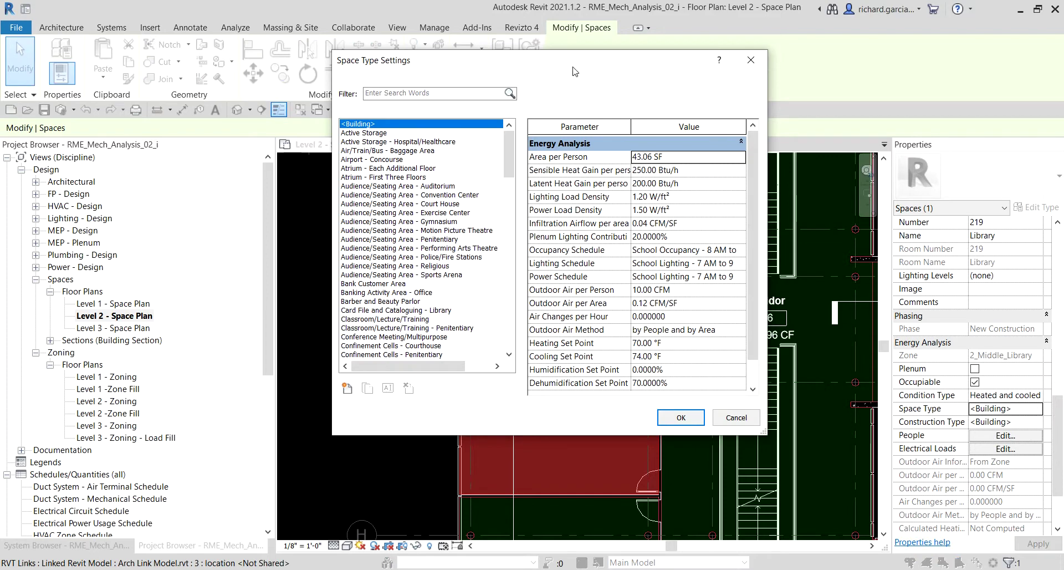
left_click_drag(582, 61, 929, 58)
left_click(587, 339)
left_click(587, 339)
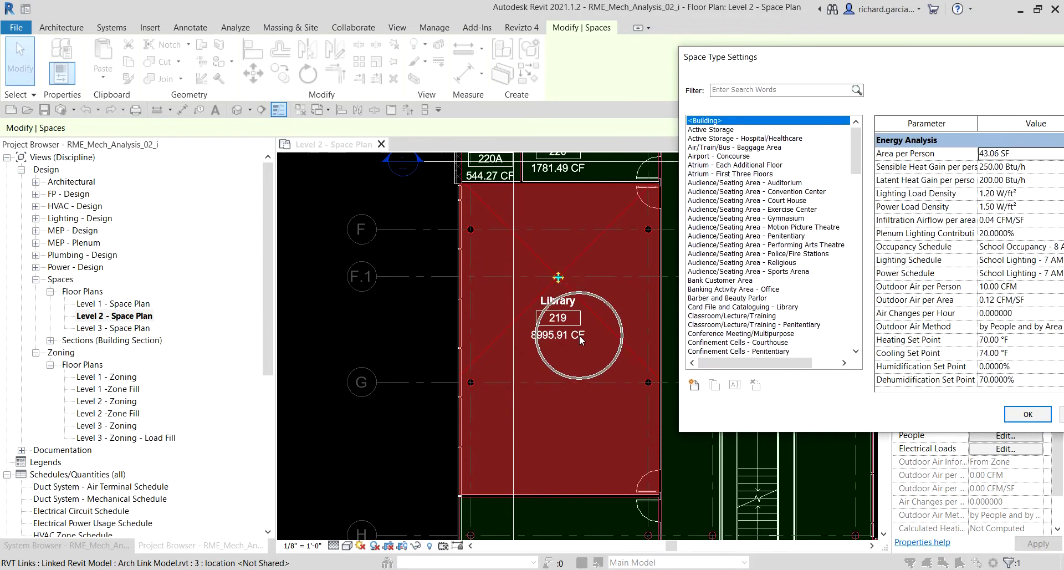
left_click_drag(881, 60, 665, 45)
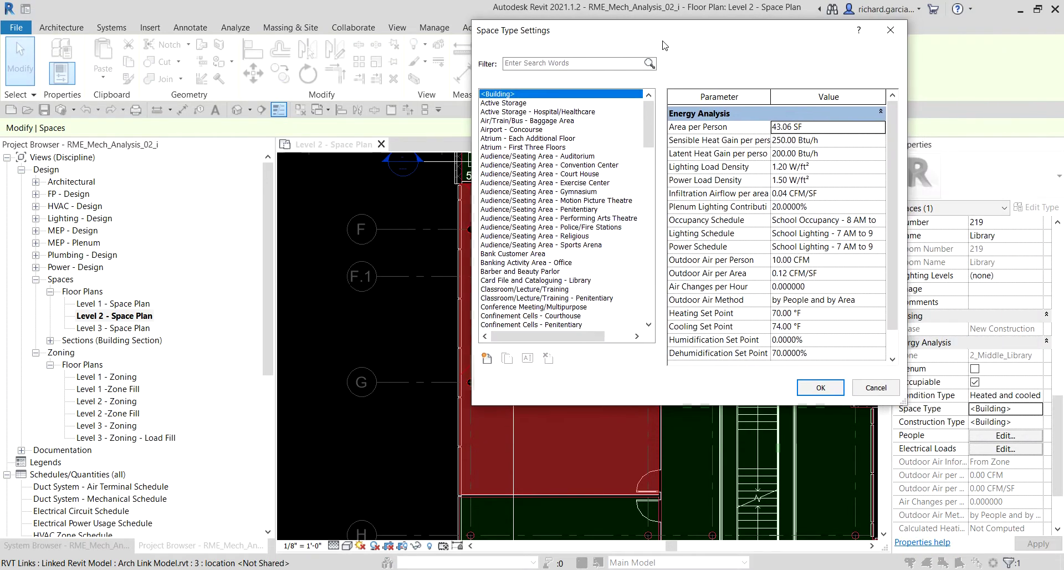
scroll(553, 230, "down", 15)
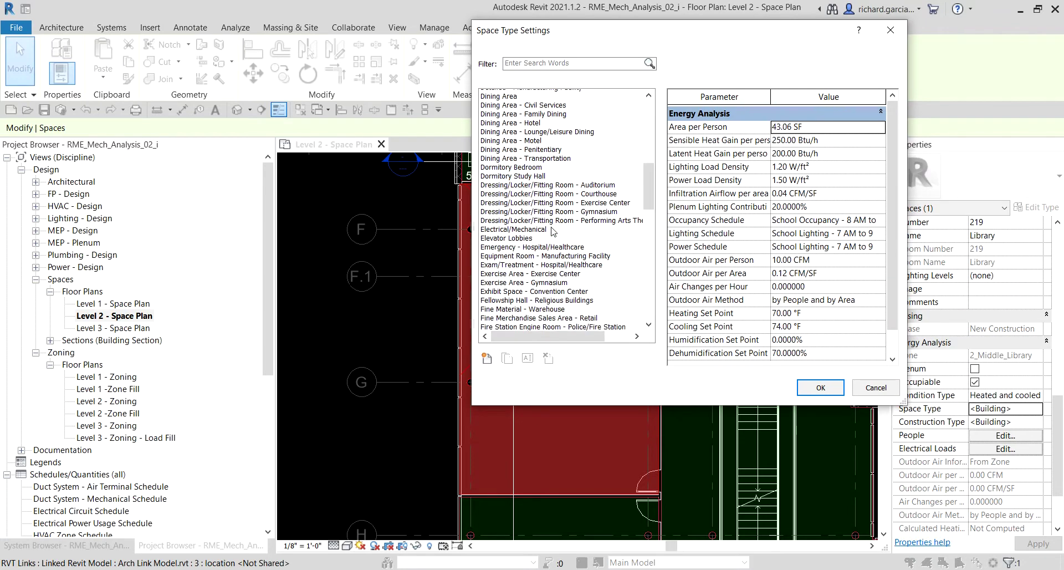
scroll(553, 231, "down", 6)
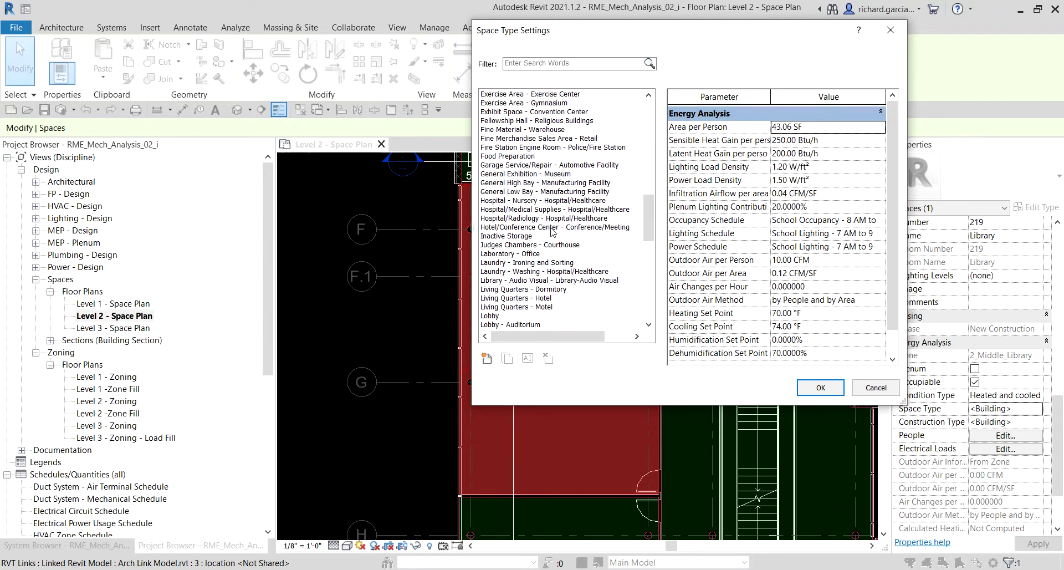
Choose Library - Audio Visual as the space type and apply it to the Library.
left_click(515, 281)
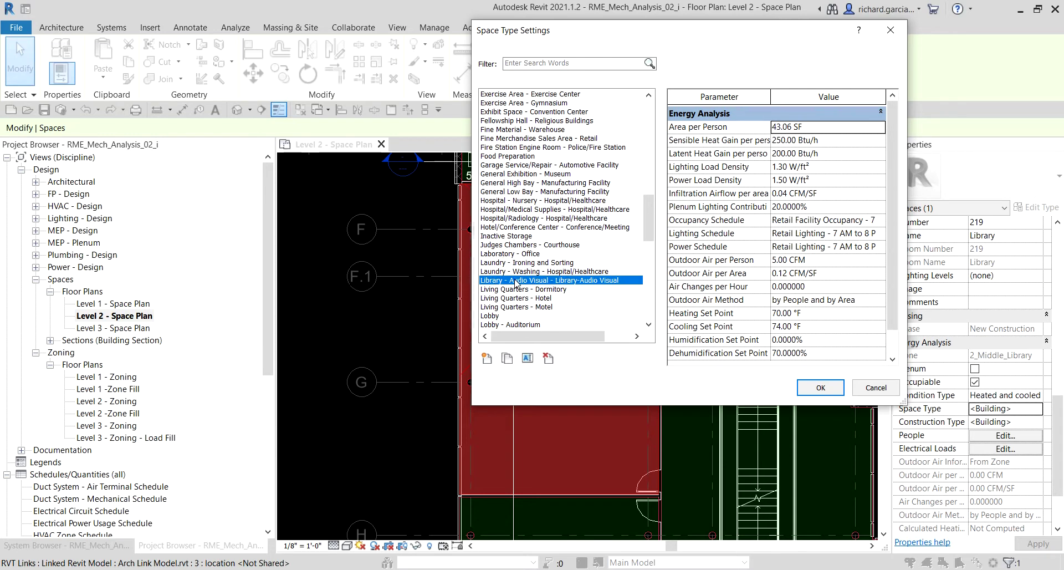
left_click(515, 281)
left_click(515, 281)
left_click(515, 280)
left_click(515, 280)
left_click(815, 390)
left_click(520, 282)
left_click(818, 389)
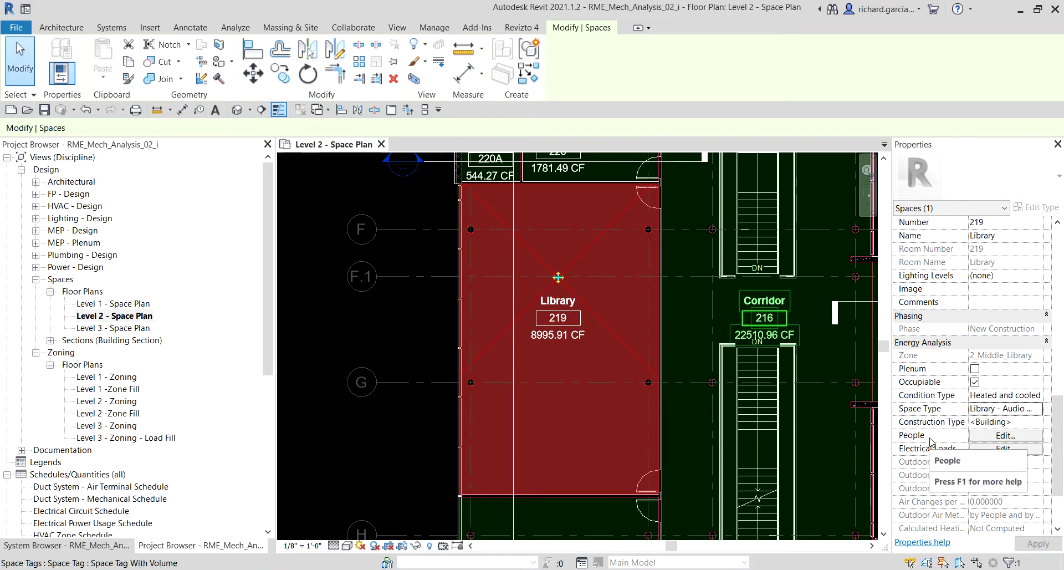
Set the Library's occupancy to Specified at 50 SF per person.
left_click(996, 436)
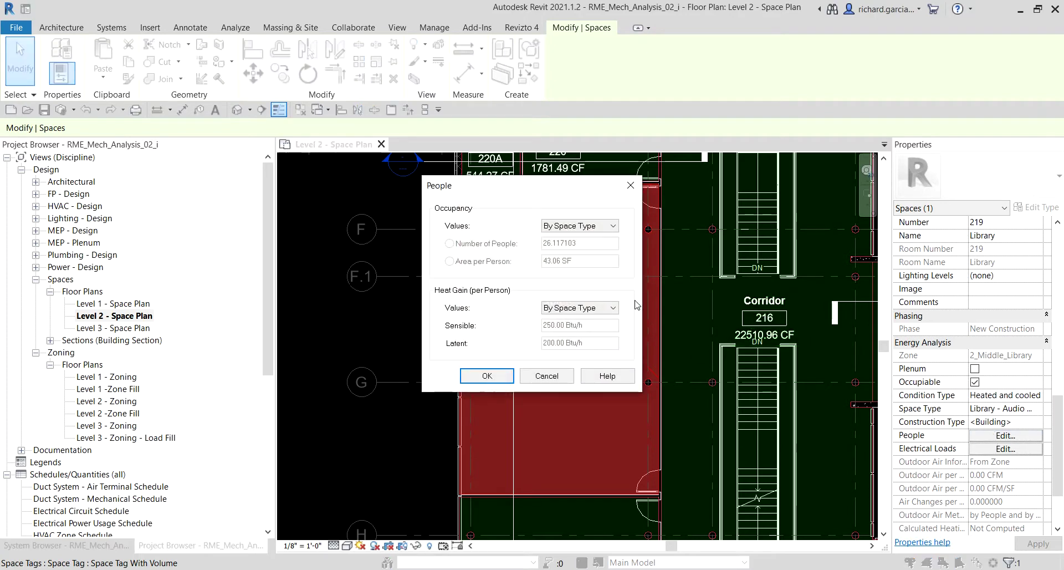
left_click(576, 226)
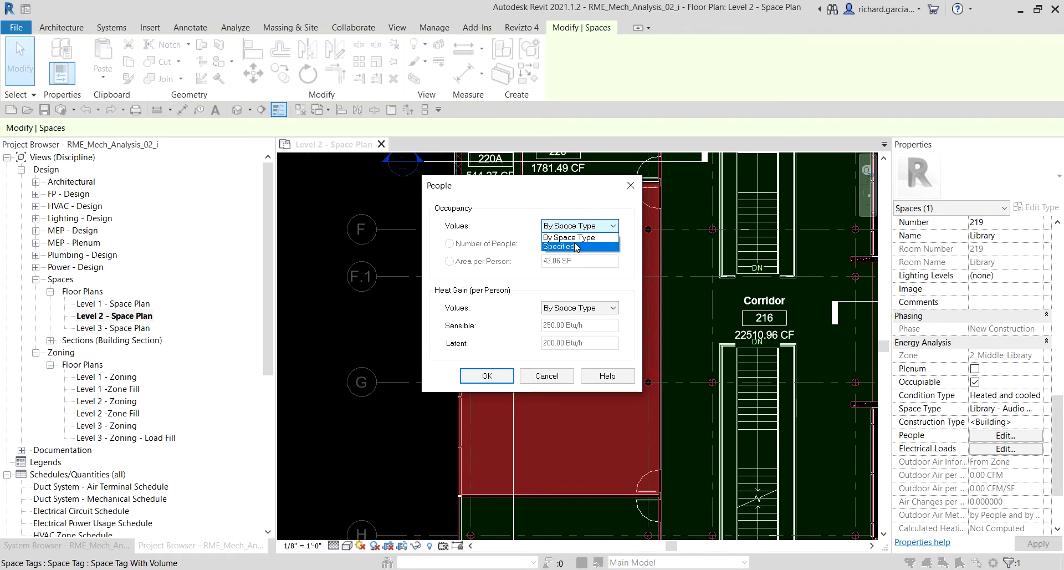
left_click(575, 247)
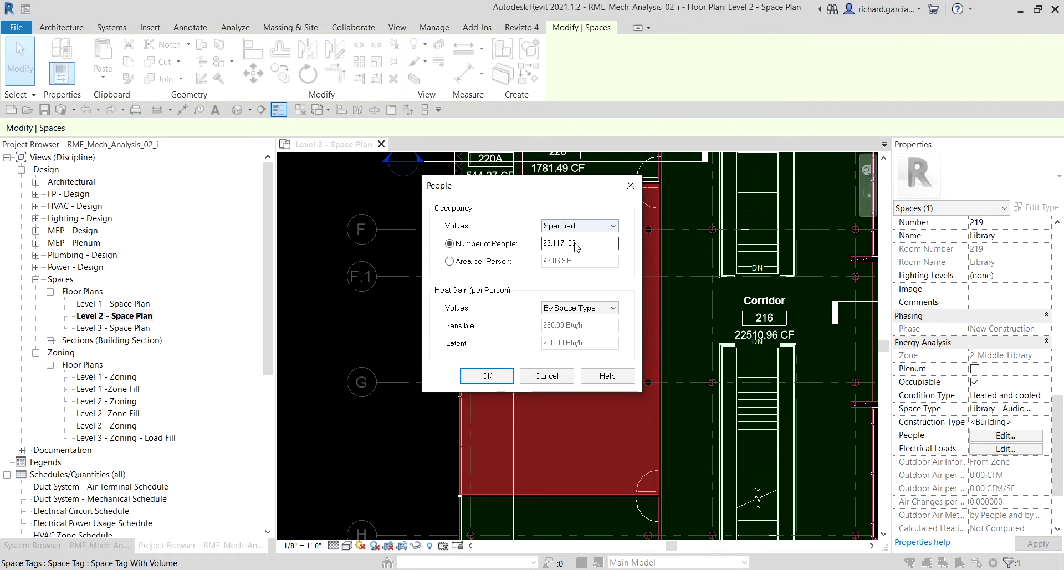
left_click(450, 262)
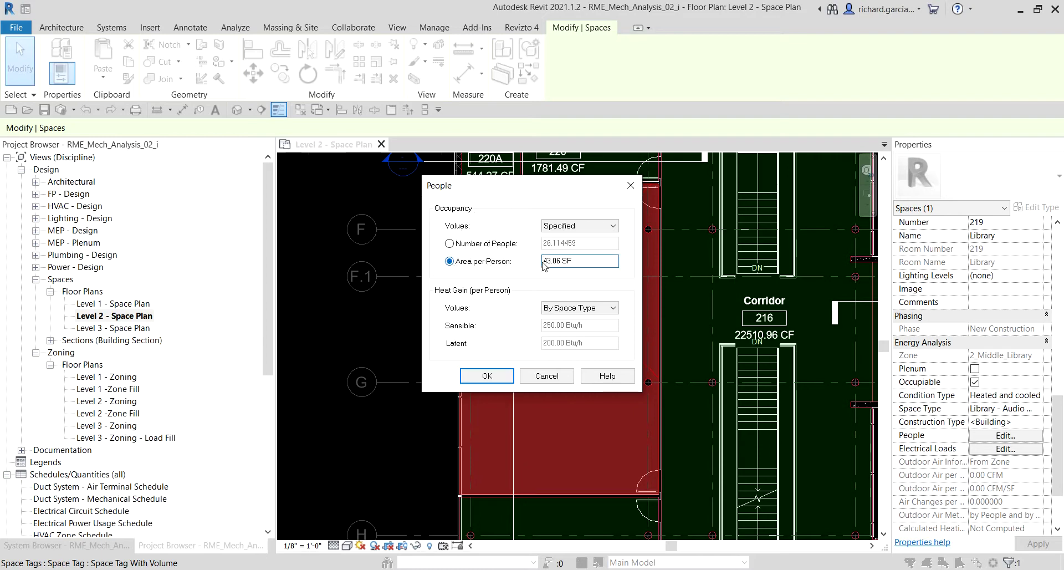
left_click_drag(586, 261, 506, 249)
type("50")
Specify heat gain per person as 200 Btu/h sensible and 150 Btu/h latent, then confirm.
left_click(580, 308)
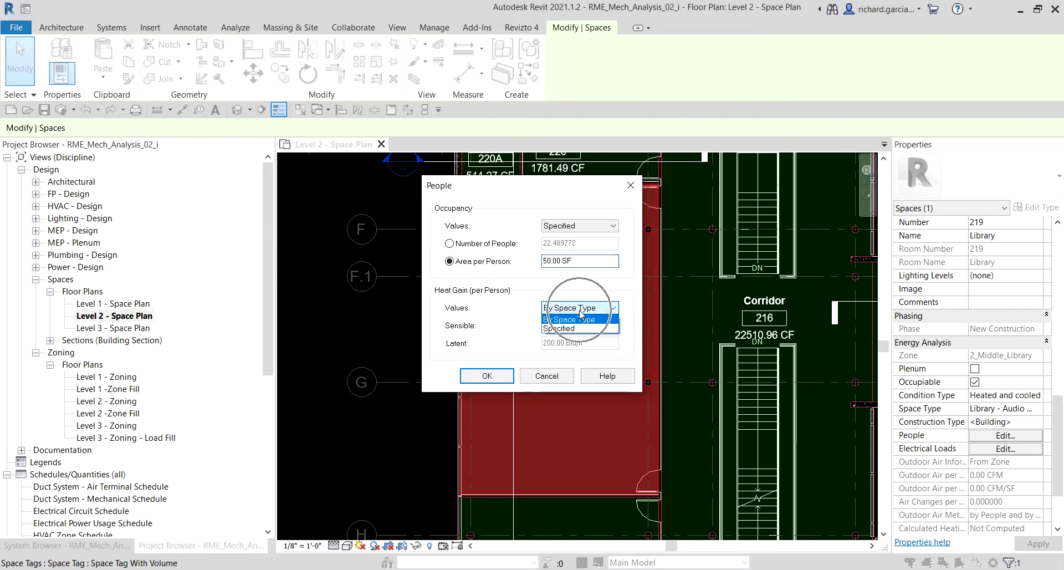
left_click(566, 329)
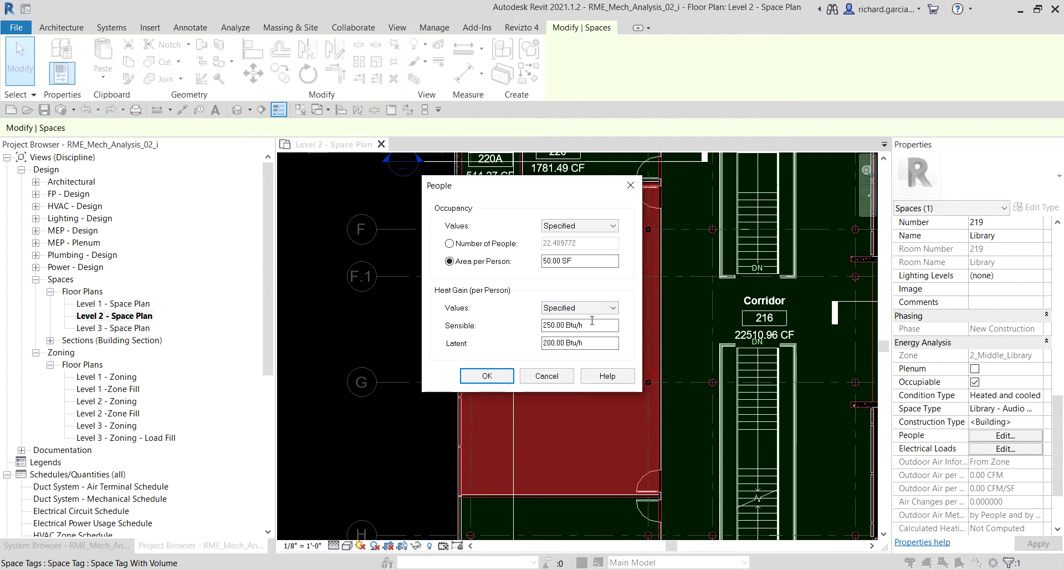
left_click_drag(592, 325, 531, 324)
type("2")
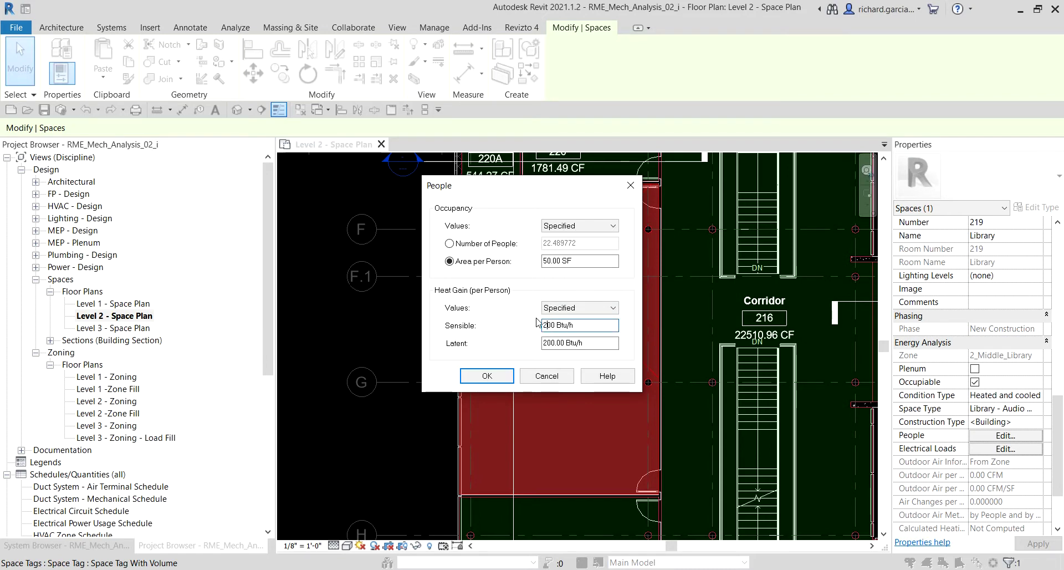
left_click(602, 348)
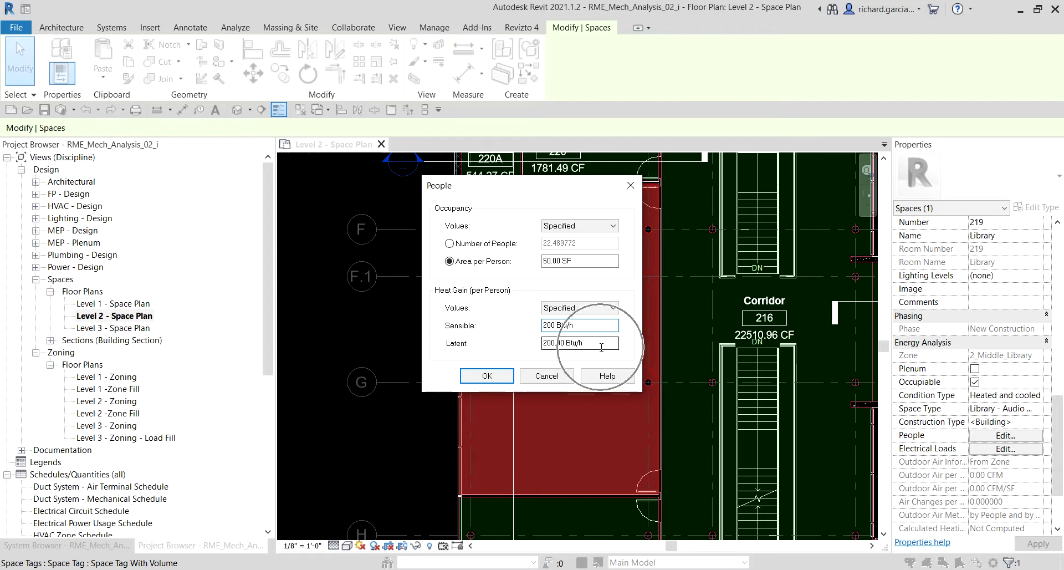
left_click(602, 347)
left_click(600, 347)
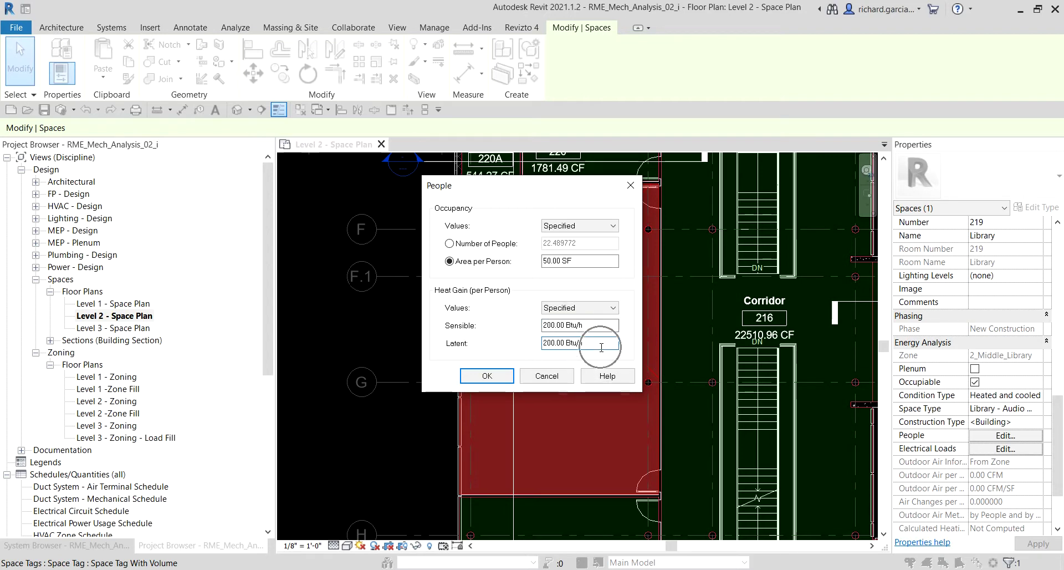
left_click_drag(555, 343, 543, 343)
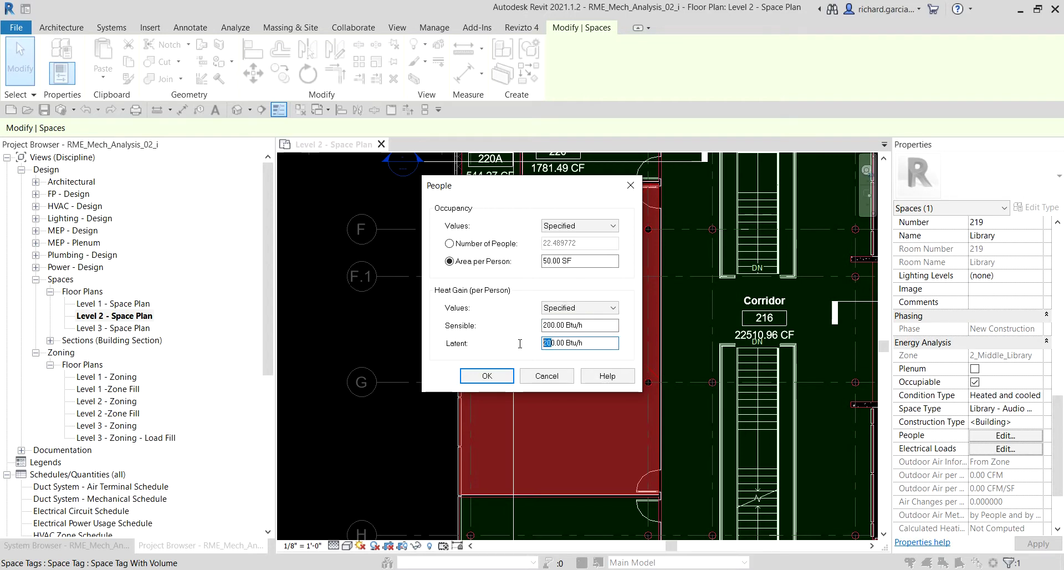
type("150")
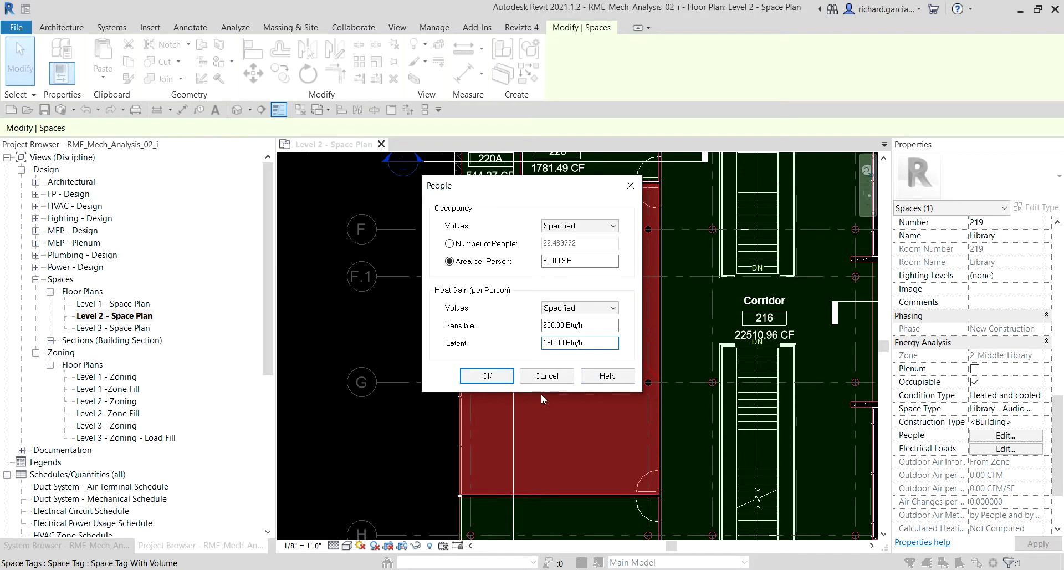
left_click(499, 376)
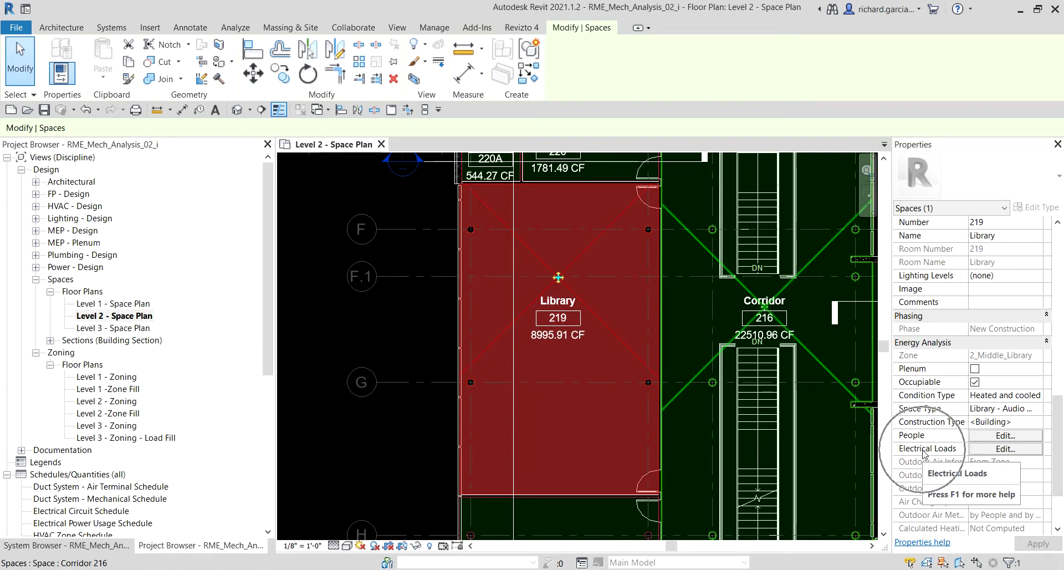
Set Library 219's lighting (1940 W) and power (1260 W) electrical loads to Actual values.
left_click(997, 453)
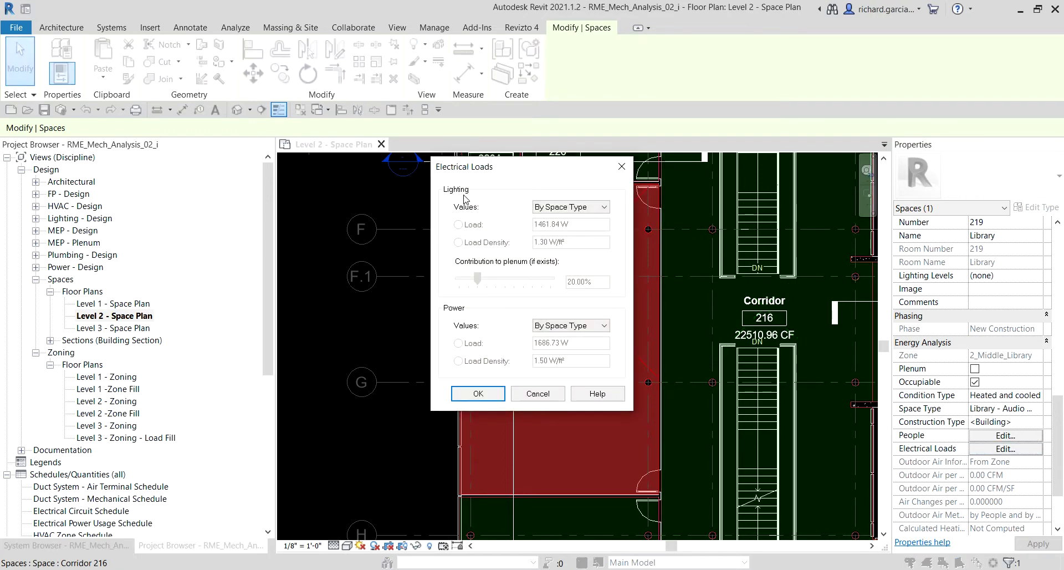
left_click(565, 209)
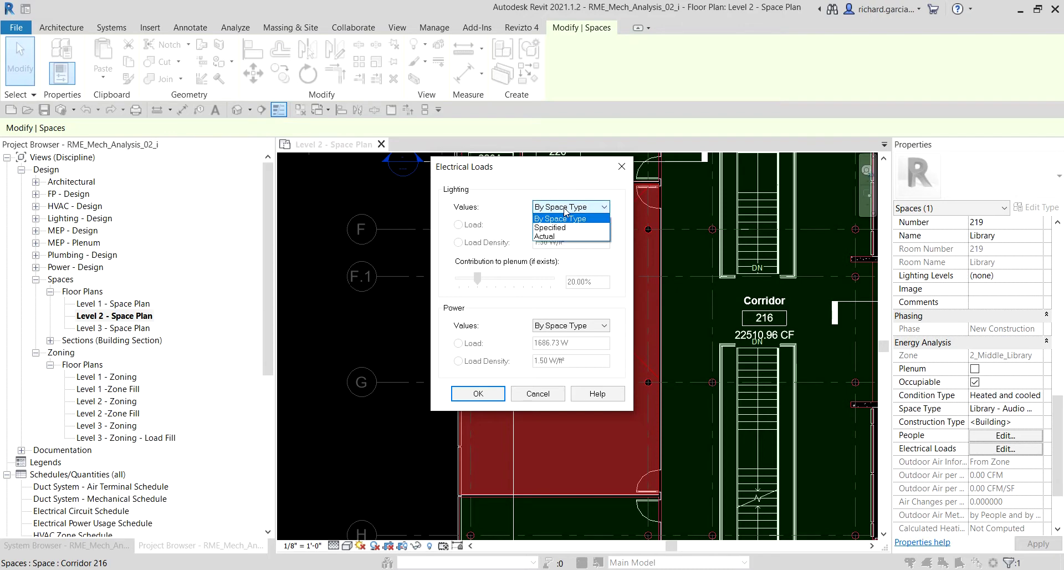
left_click(550, 238)
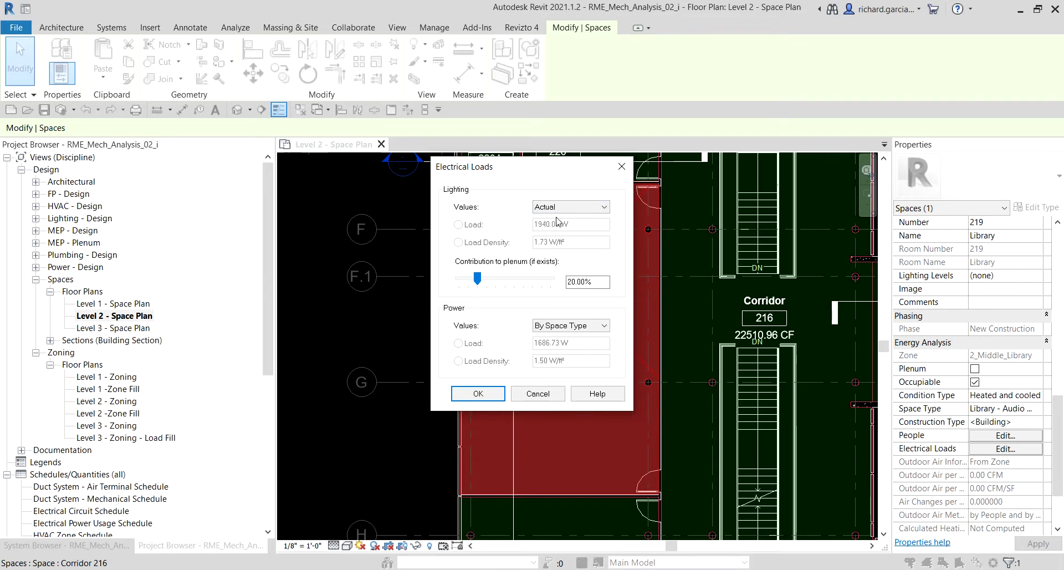
left_click(566, 331)
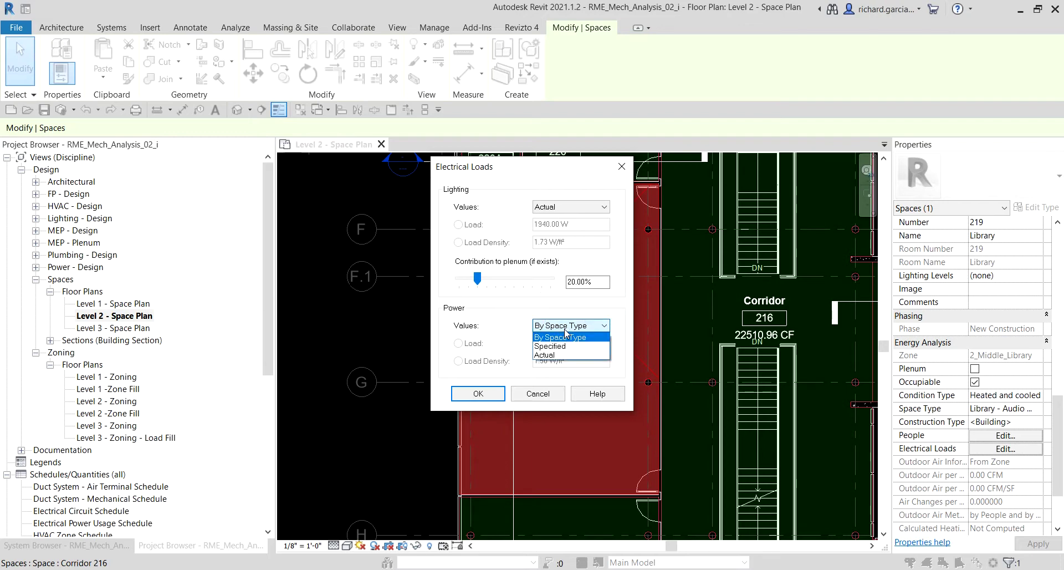
left_click(560, 344)
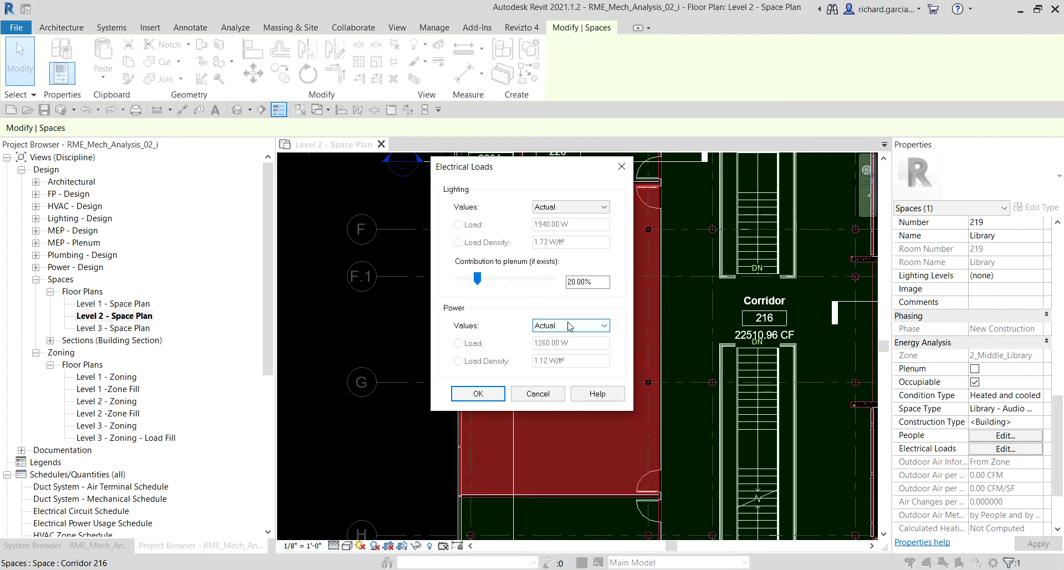
left_click(477, 393)
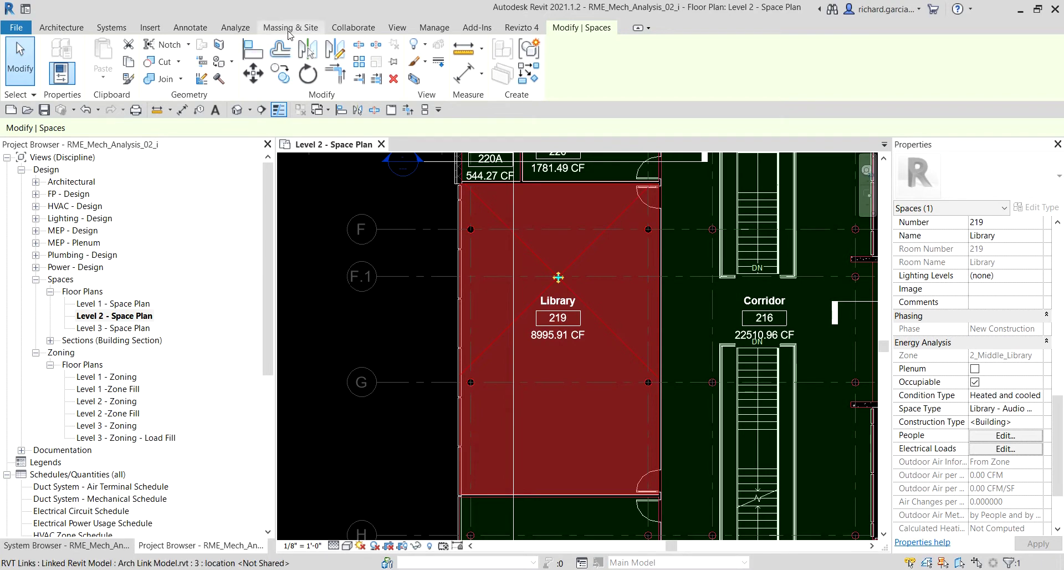
Launch Heating and Cooling Loads without saving, review General parameters, and open Schematic Types.
left_click(236, 29)
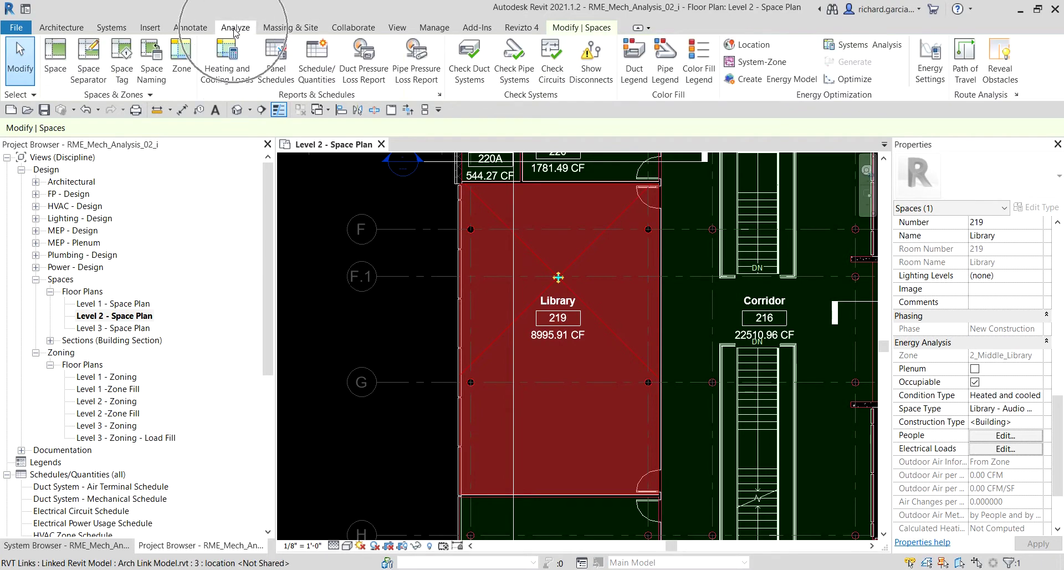
left_click(235, 57)
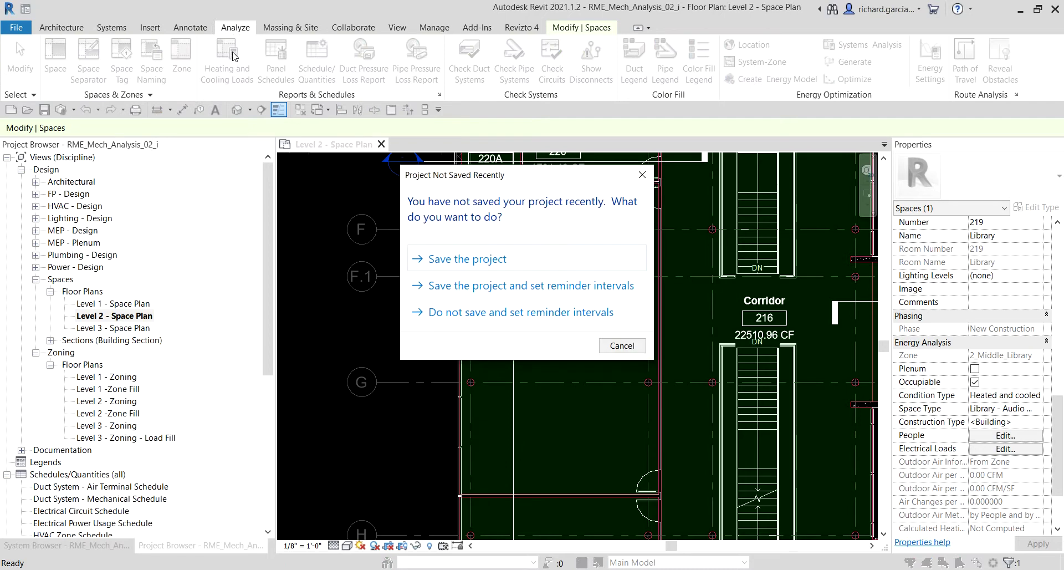
left_click(622, 345)
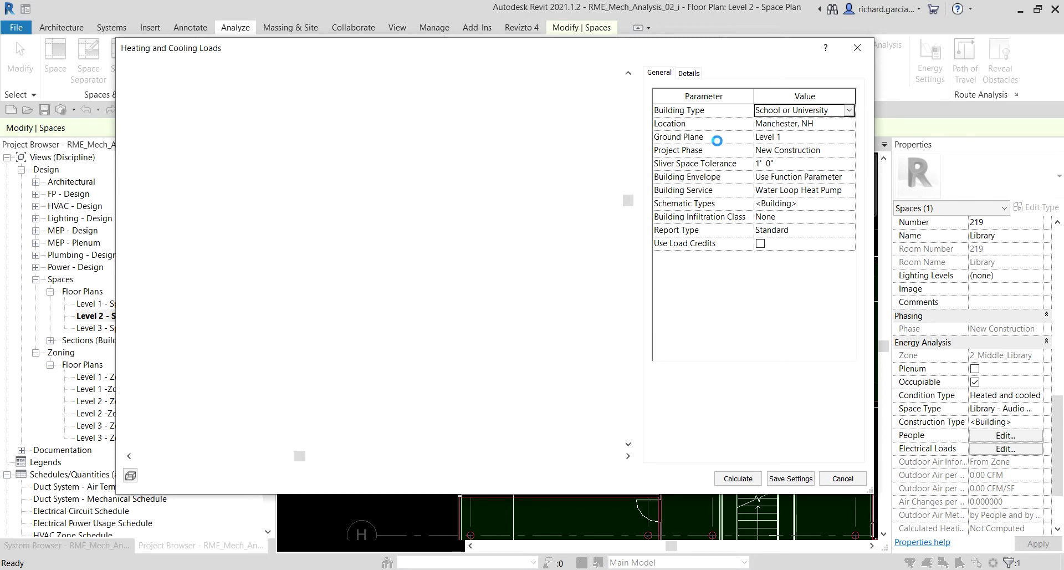
left_click(791, 129)
left_click(729, 191)
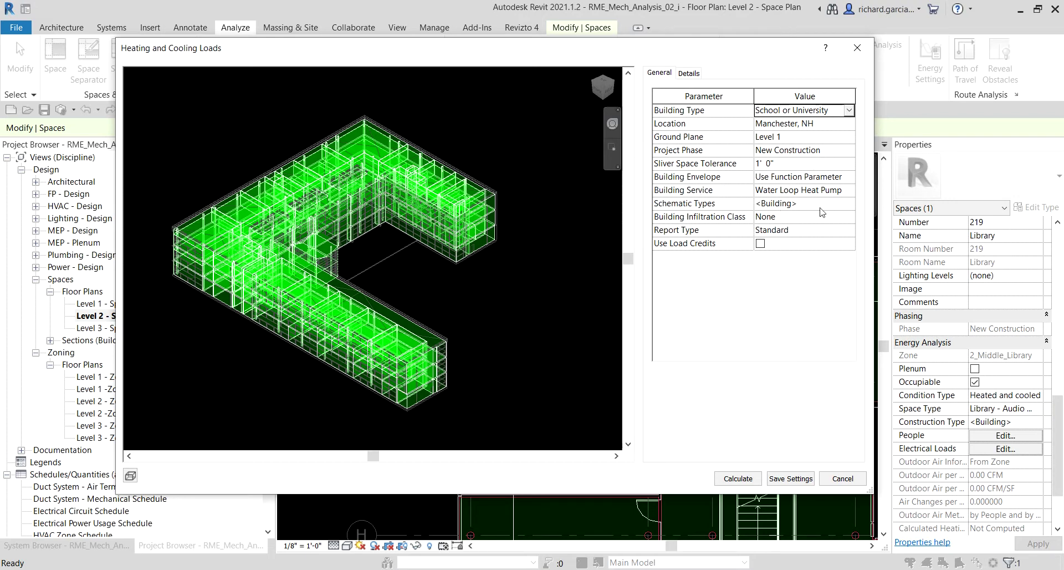
left_click(804, 203)
left_click(851, 204)
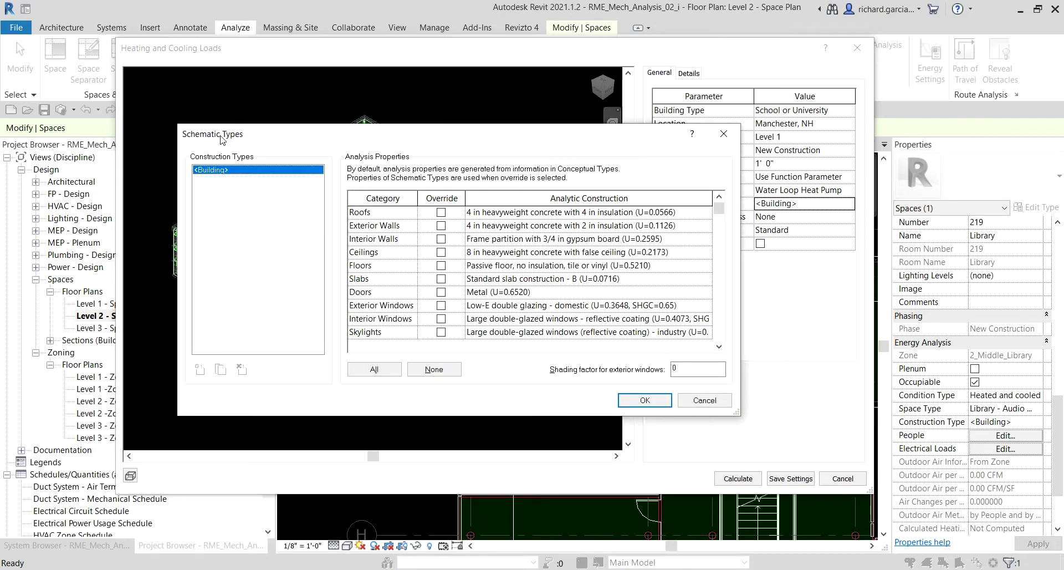
Look over the <Building> schematic construction list and close it without overrides.
left_click(230, 152)
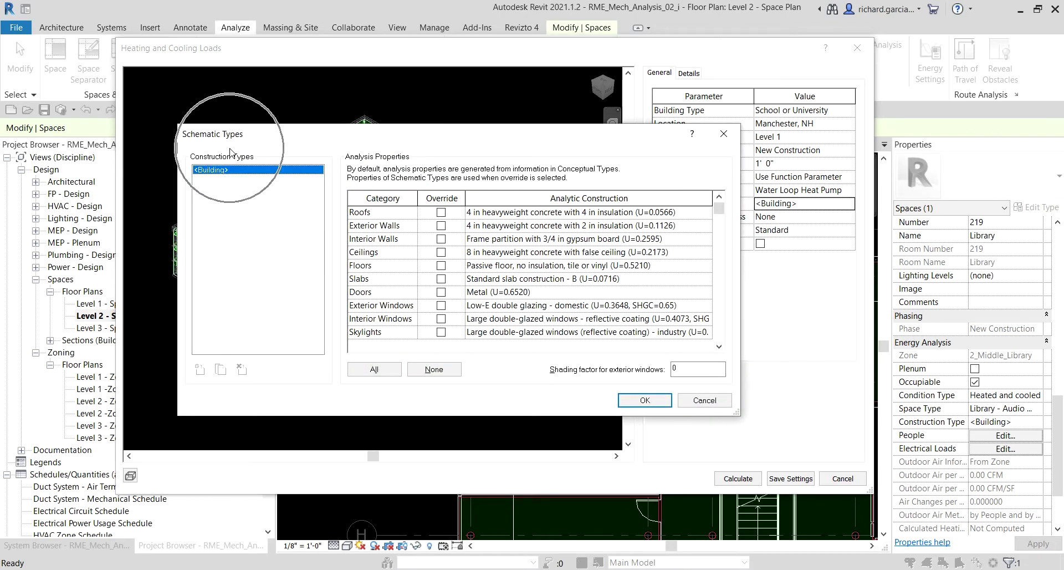
left_click(254, 169)
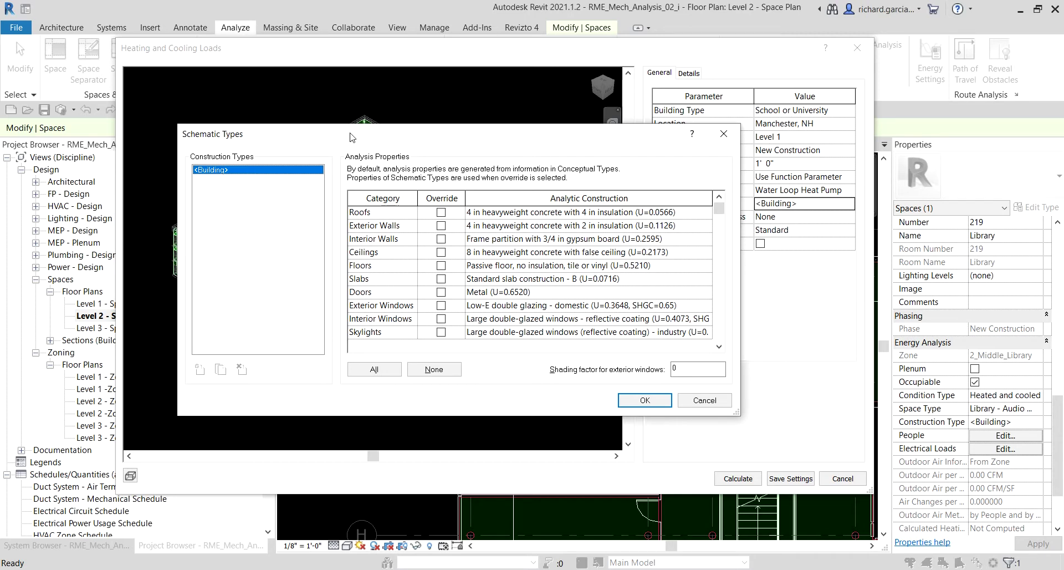
left_click(644, 400)
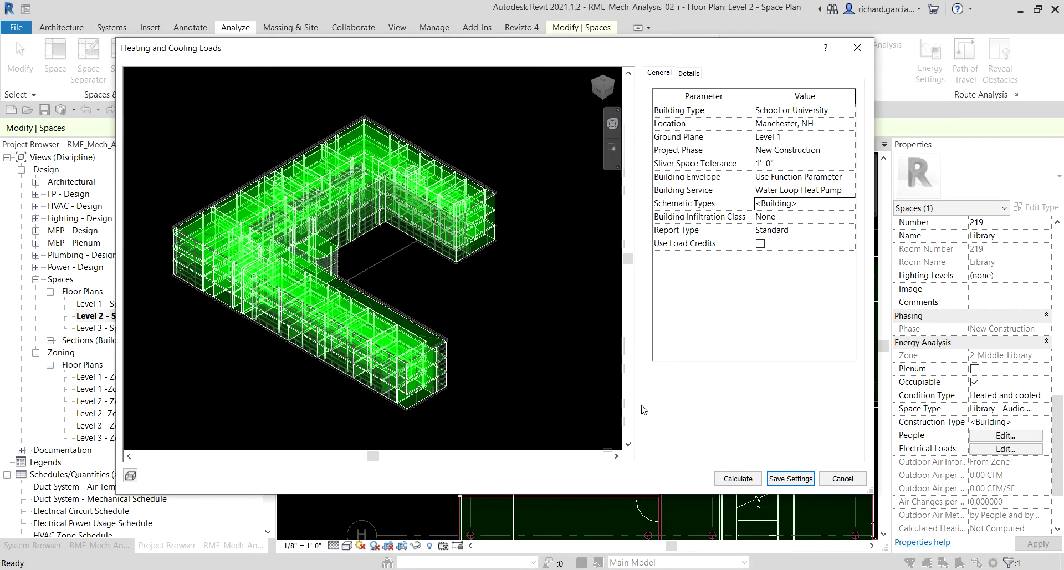
On the Details tab, highlight the 2_Middle_Library zone orange in the 3D preview.
left_click(690, 73)
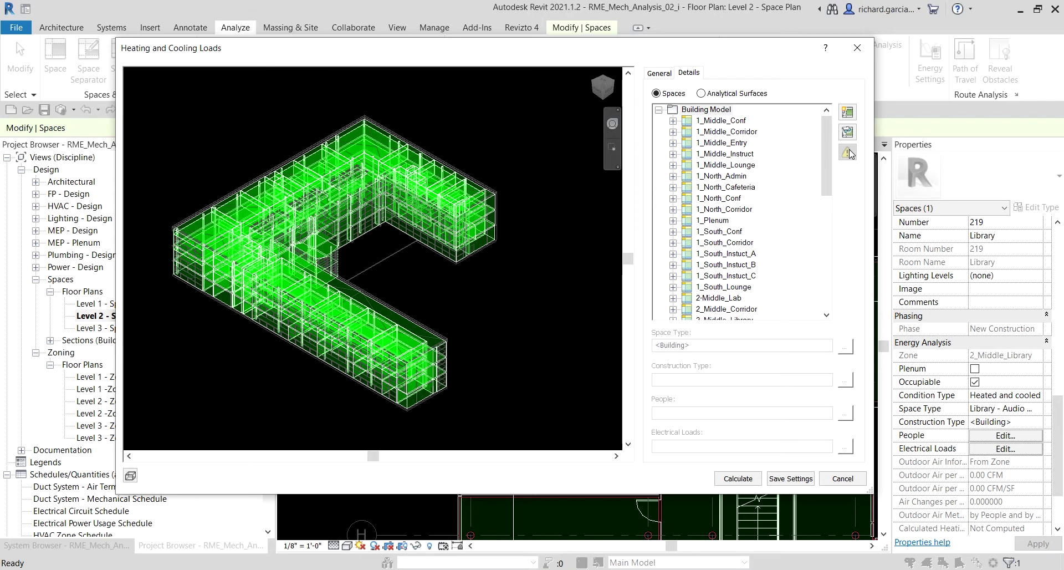
left_click(176, 52)
scroll(732, 227, "down", 2)
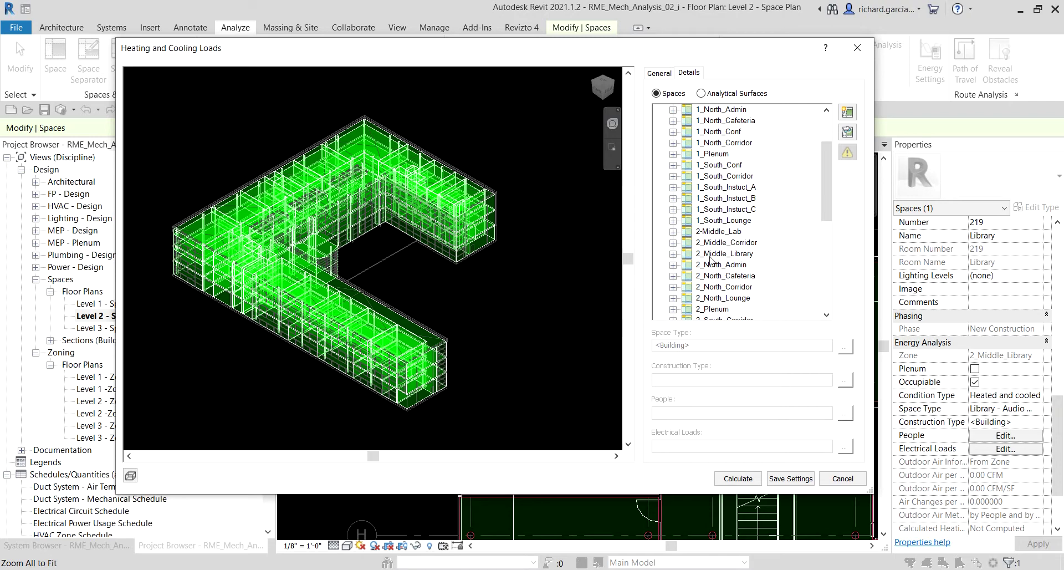
left_click(715, 254)
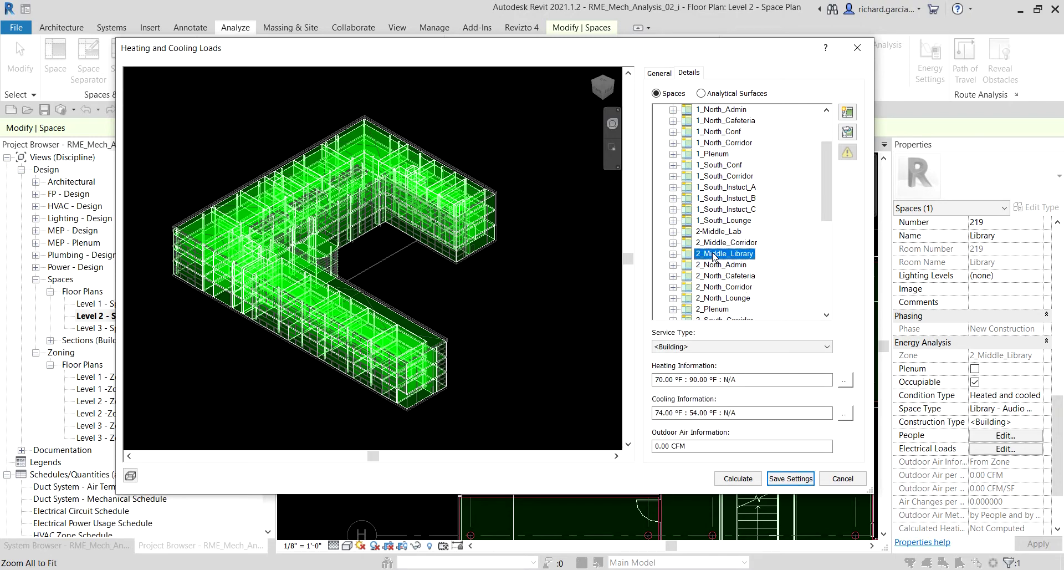
left_click(371, 267)
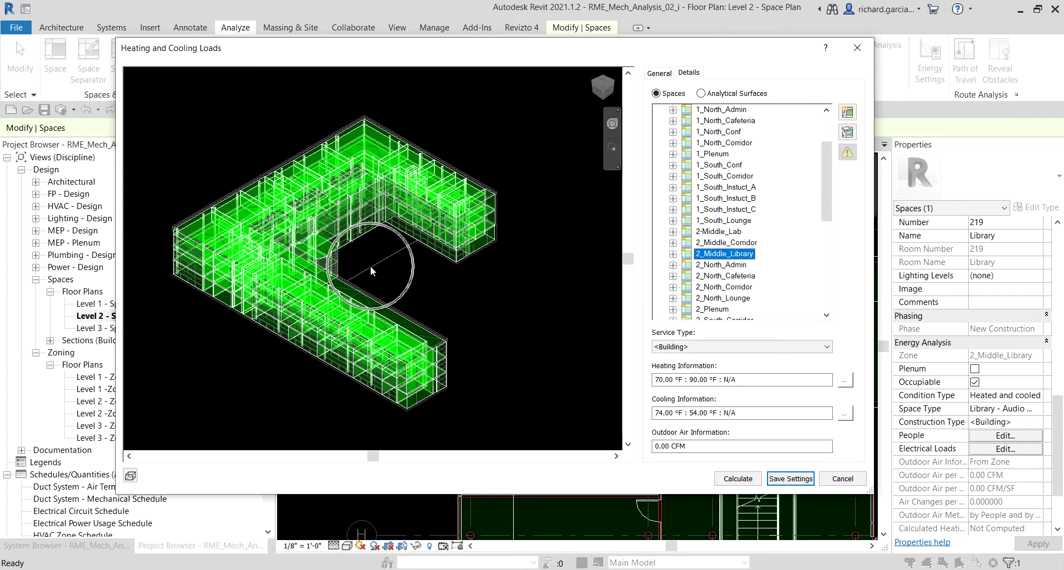
left_click(848, 113)
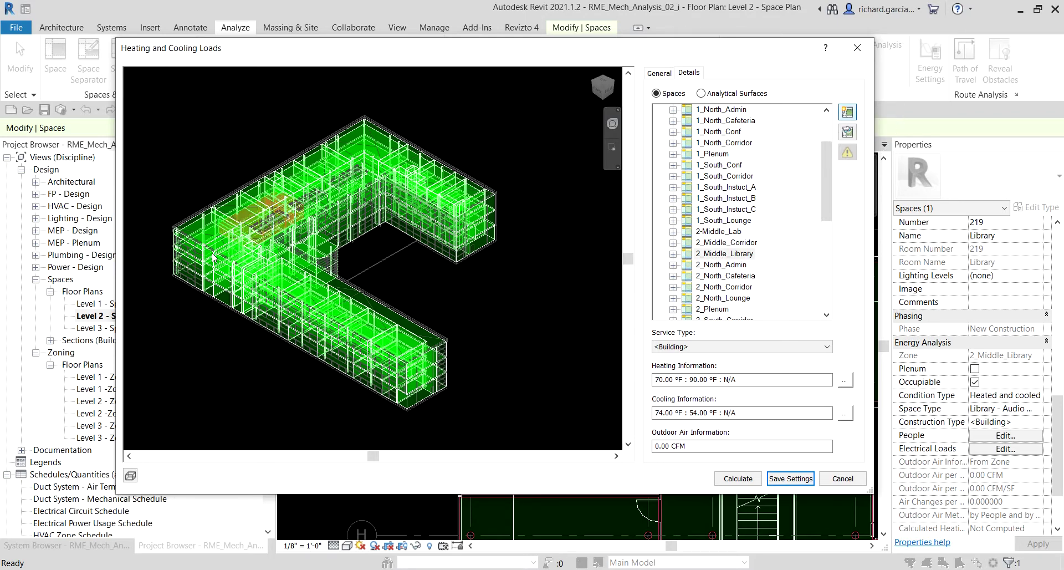
left_click_drag(215, 258, 363, 294)
scroll(363, 294, "up", 5)
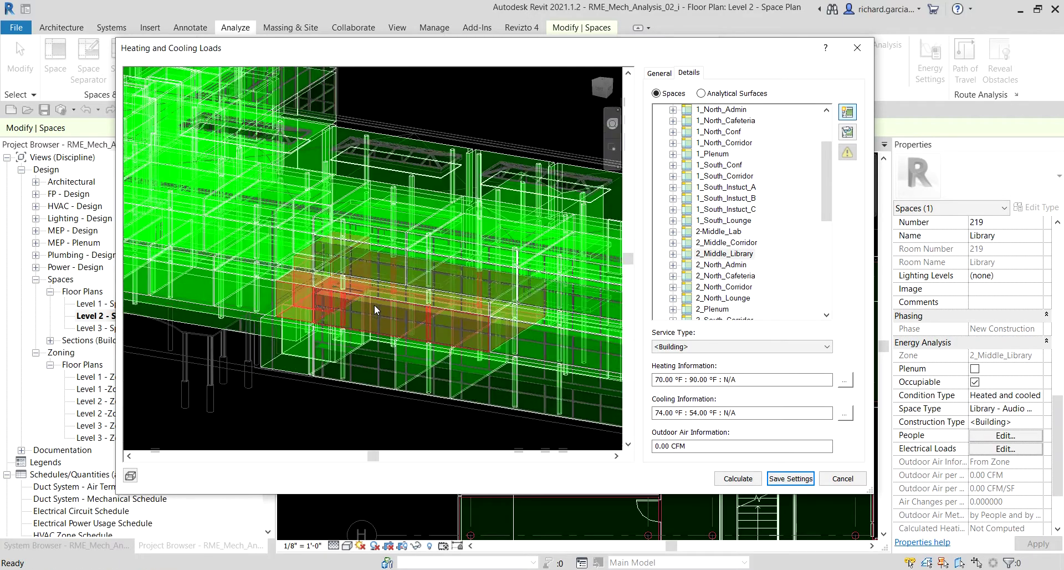
middle_click_drag(373, 315, 341, 230)
scroll(341, 231, "down", 1)
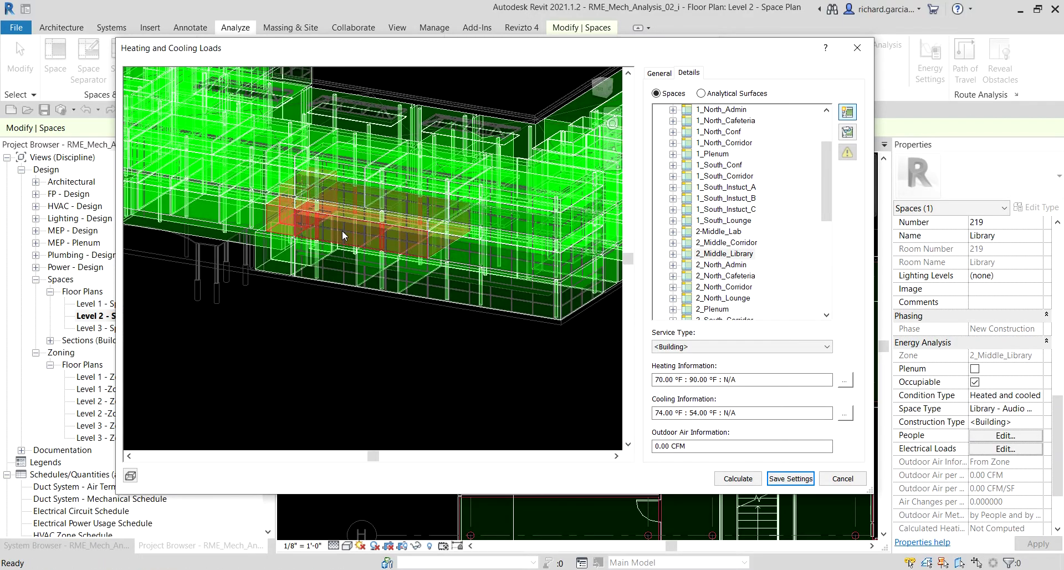
left_click_drag(380, 260, 355, 272)
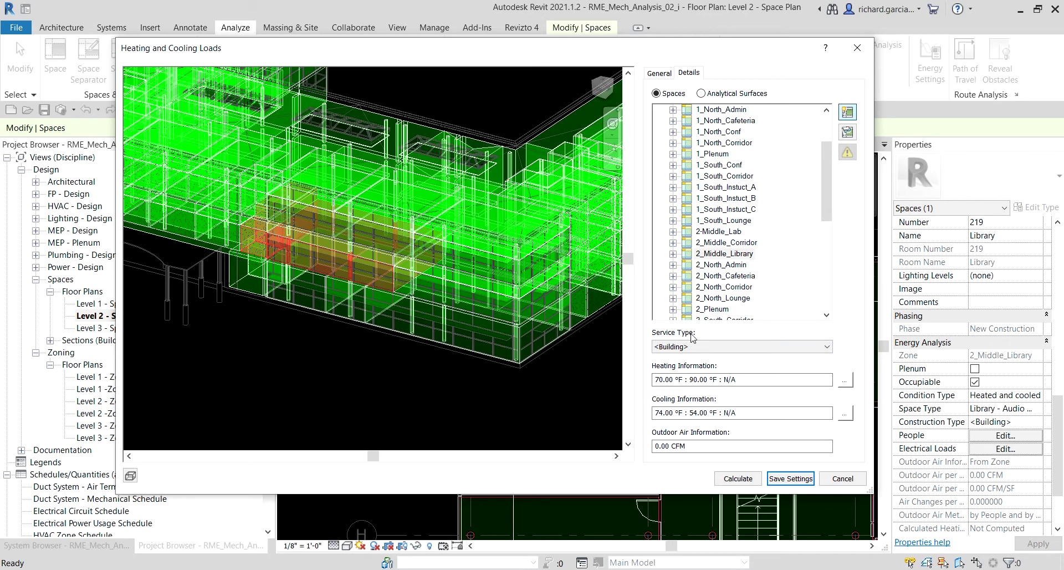
Expand 2_Middle_Library and check the 219 Library space's load details.
left_click(742, 256)
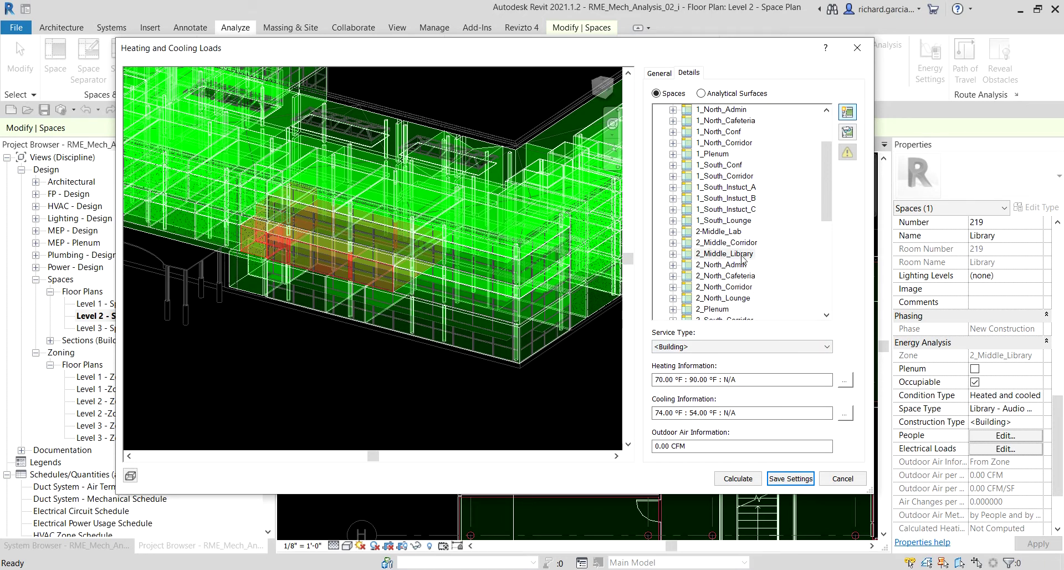
left_click(673, 254)
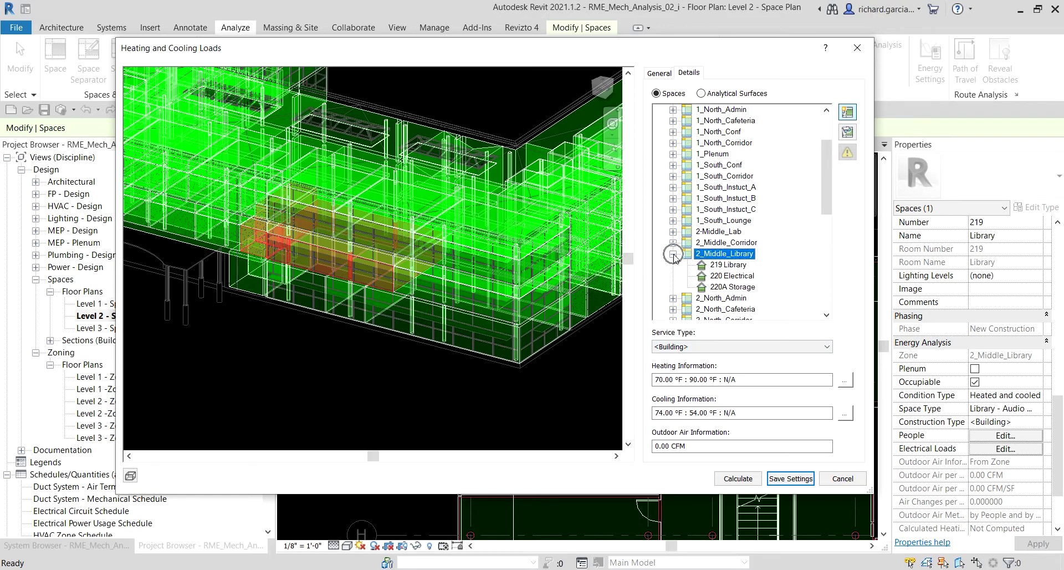
left_click(724, 265)
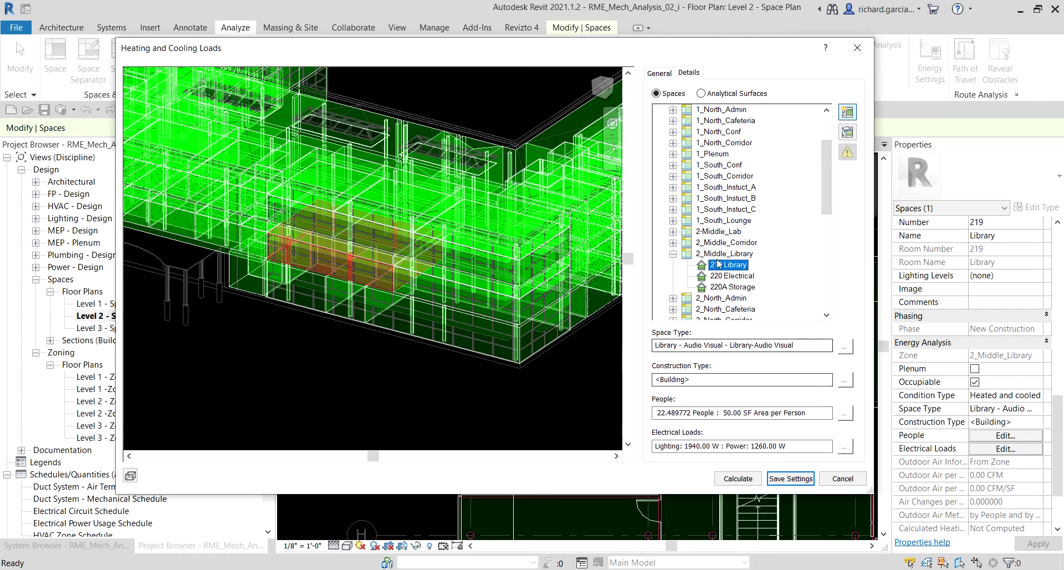
left_click(716, 254)
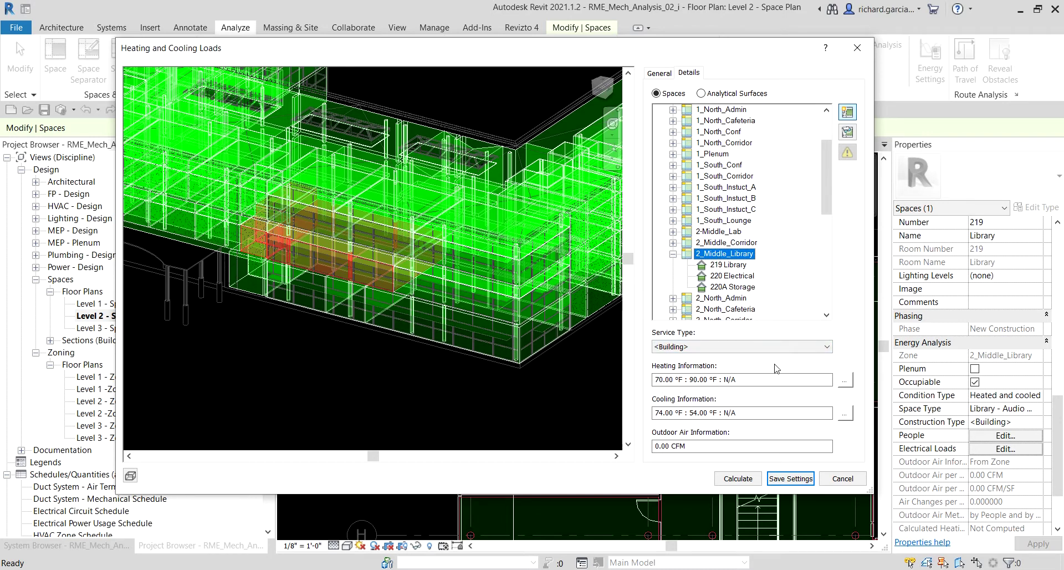
Confirm the zone's 70 °F heating set point and 90 °F air temperature, then reselect 219 Library.
left_click(846, 383)
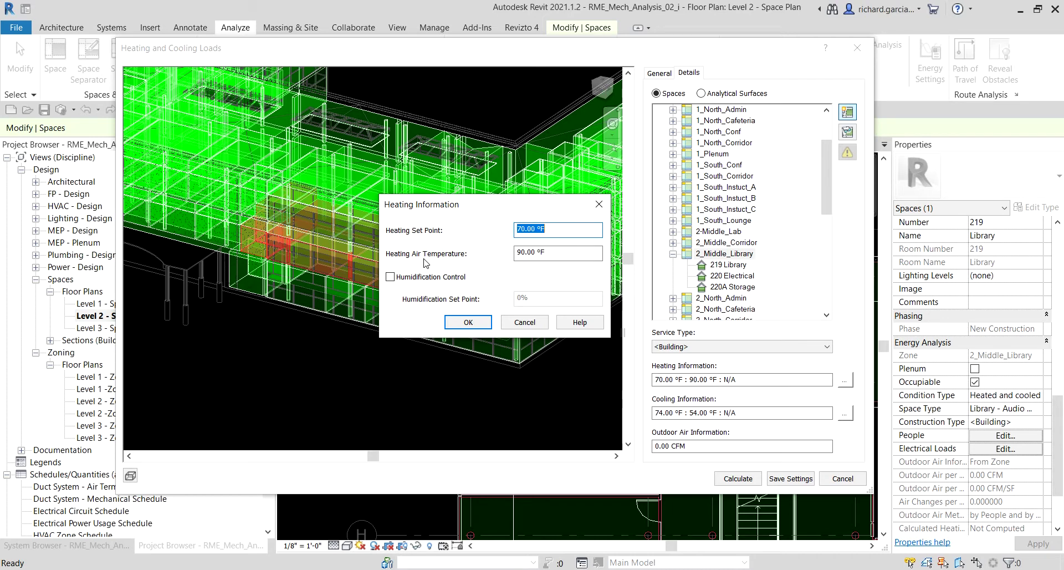
left_click(468, 323)
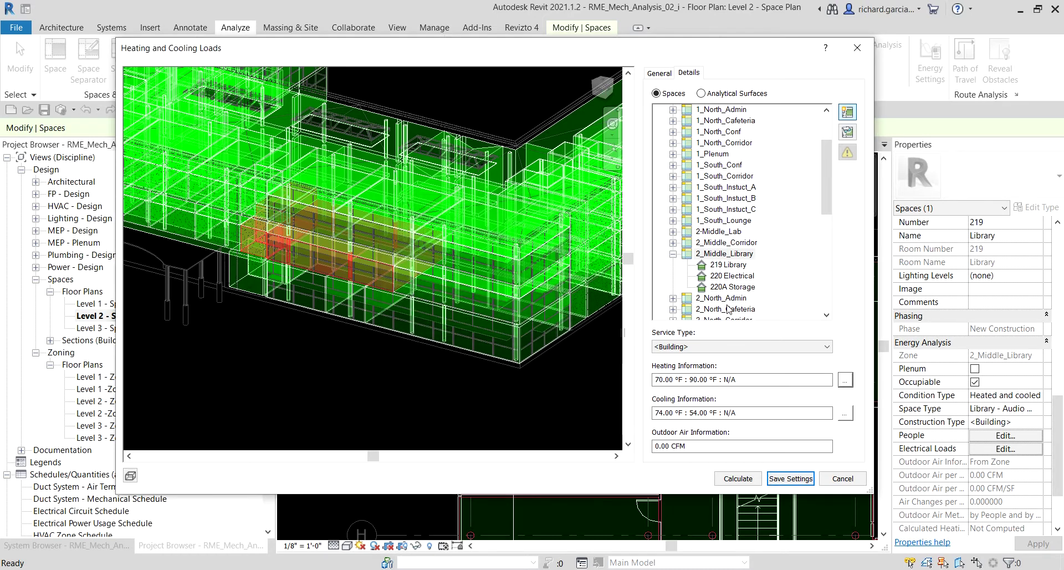
left_click(730, 266)
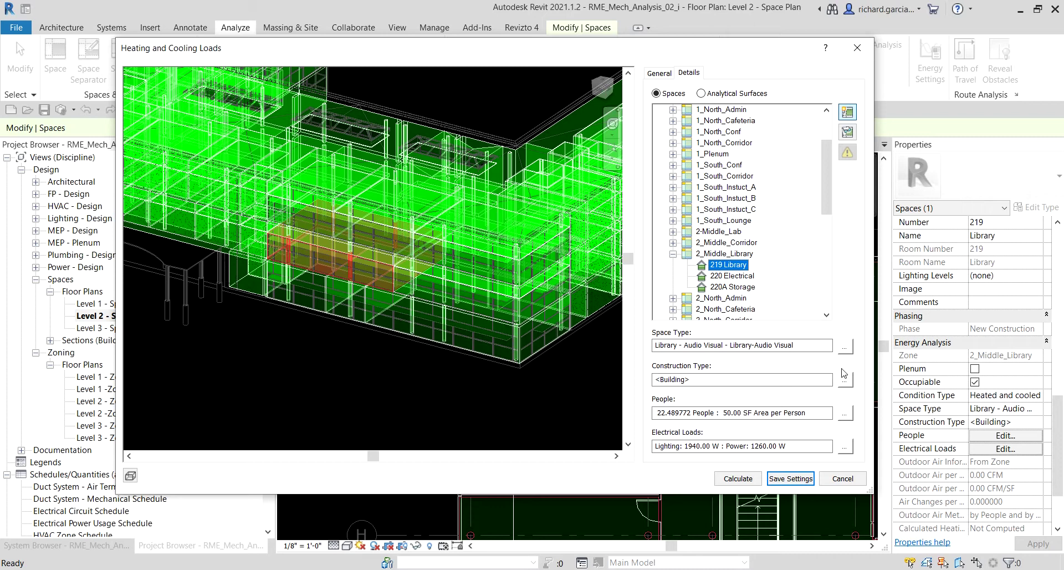
Calculate the loads to generate Loads Report (10) with 187.7 tons peak cooling.
left_click(738, 480)
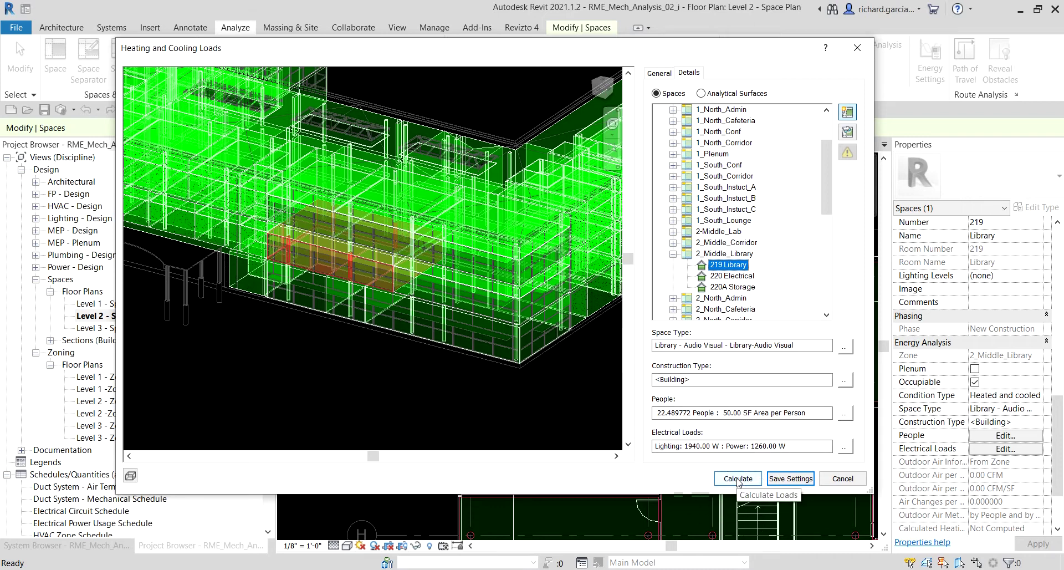
left_click(739, 480)
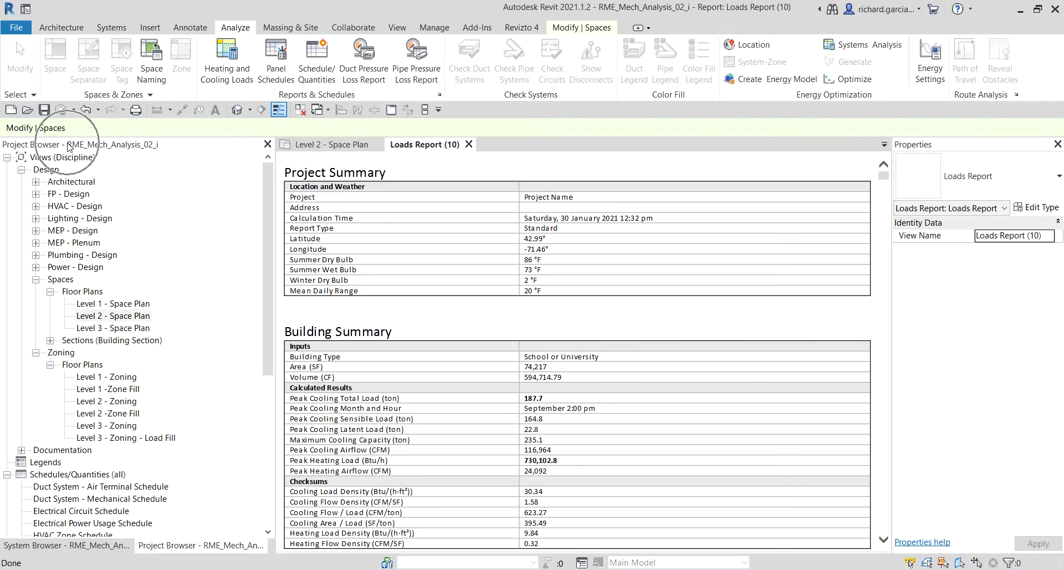
scroll(83, 333, "down", 3)
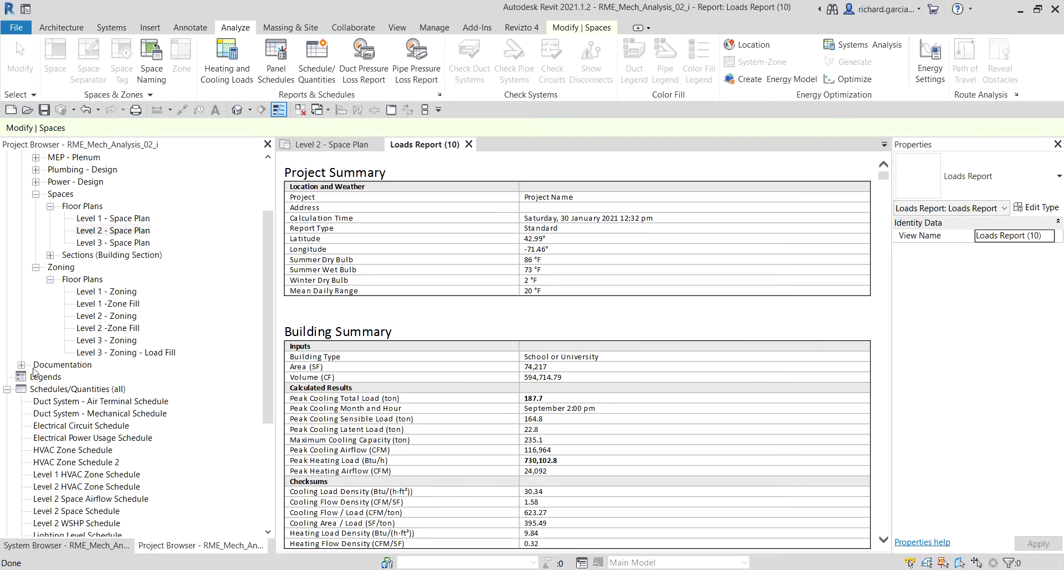
left_click(21, 365)
scroll(126, 383, "down", 3)
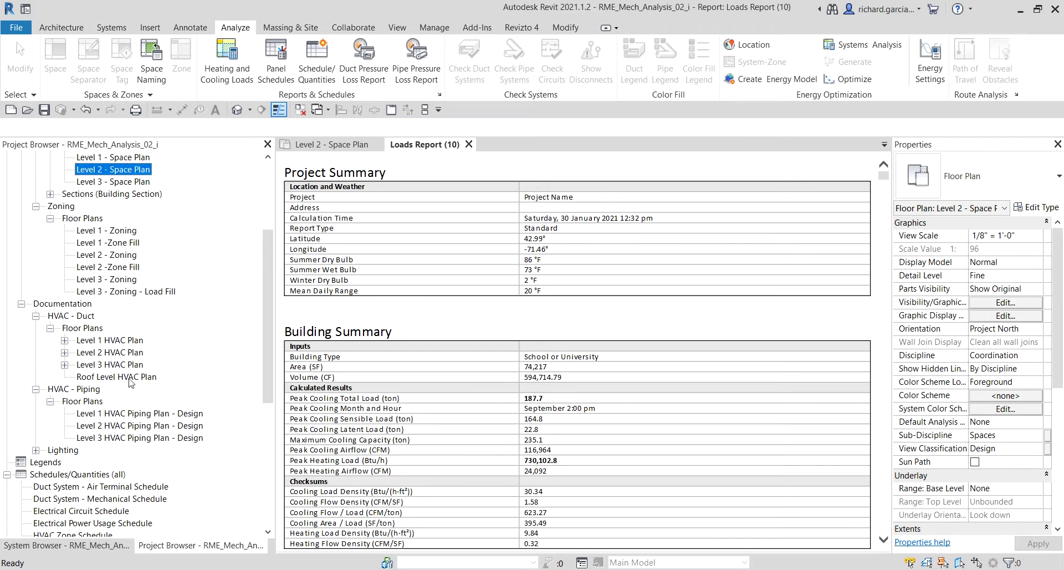
scroll(105, 454, "down", 6)
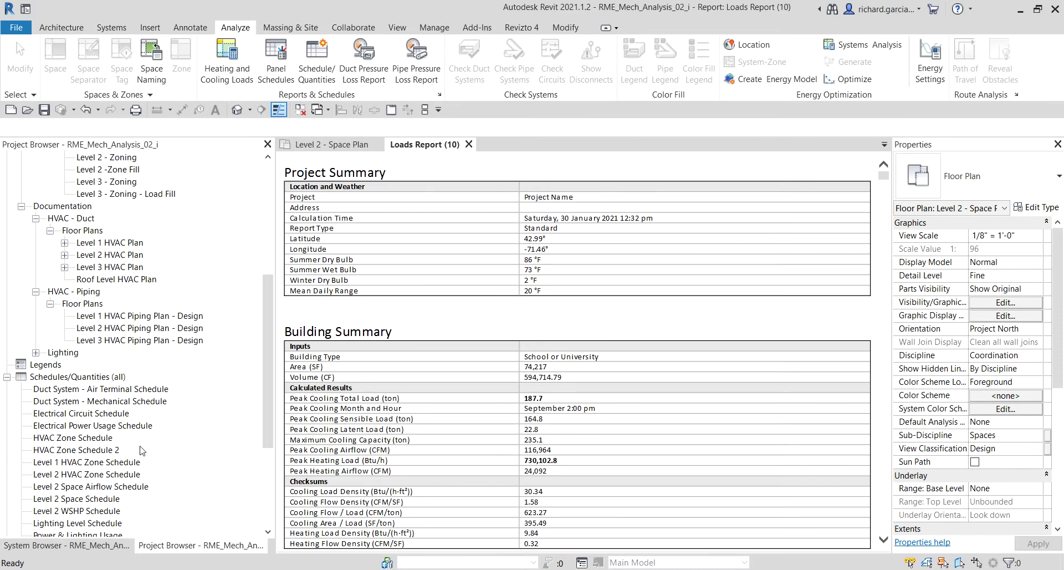
scroll(141, 455, "up", 10)
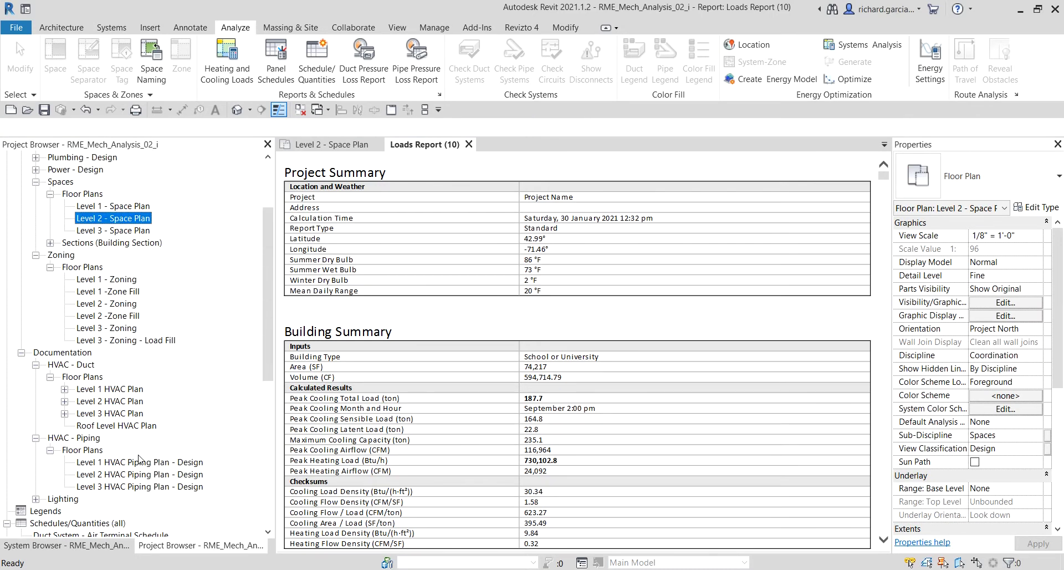
right_click(192, 204)
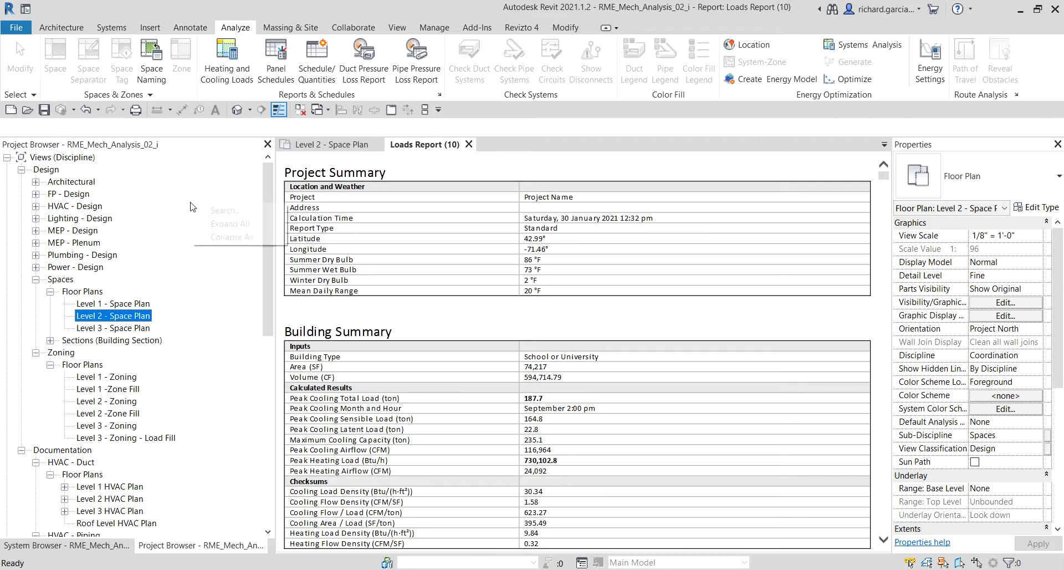
left_click(227, 224)
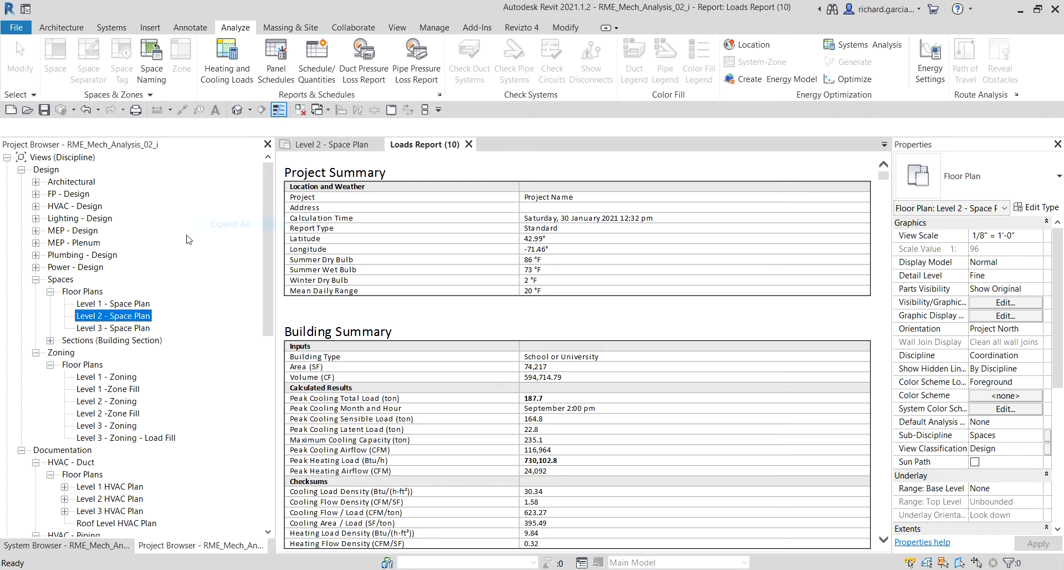
scroll(161, 266, "down", 12)
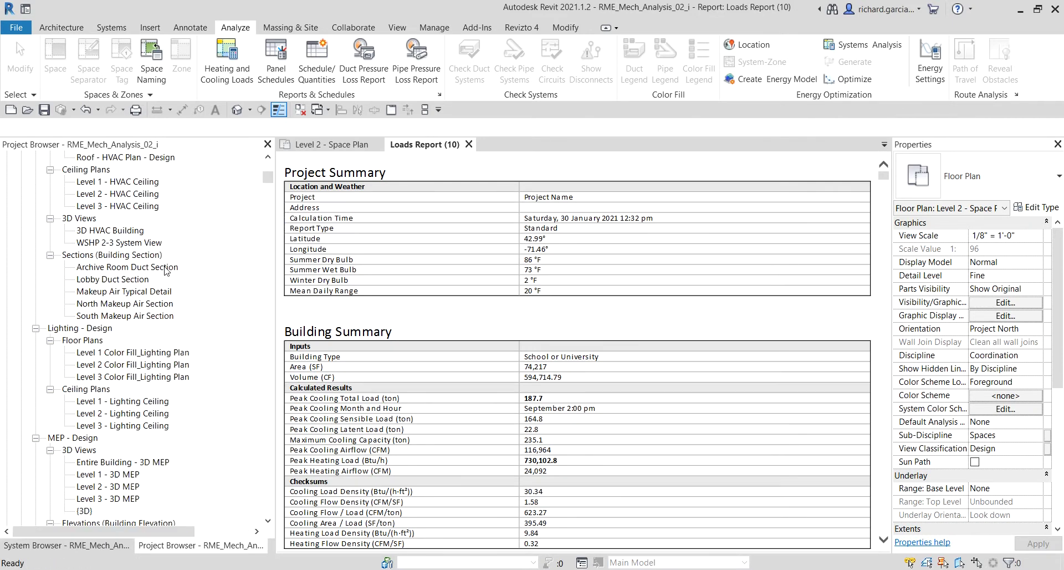
scroll(194, 305, "down", 12)
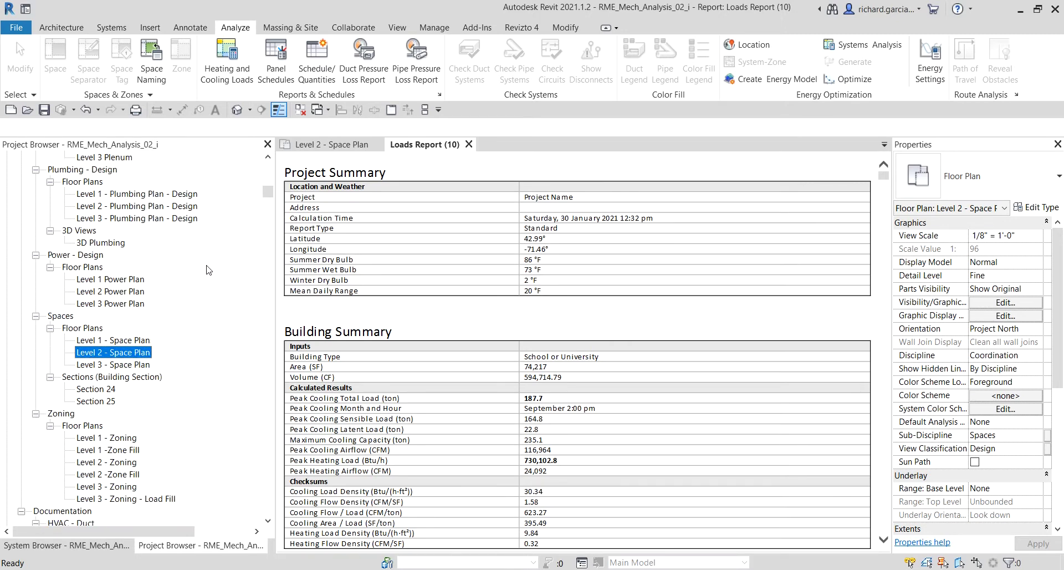
scroll(222, 333, "down", 15)
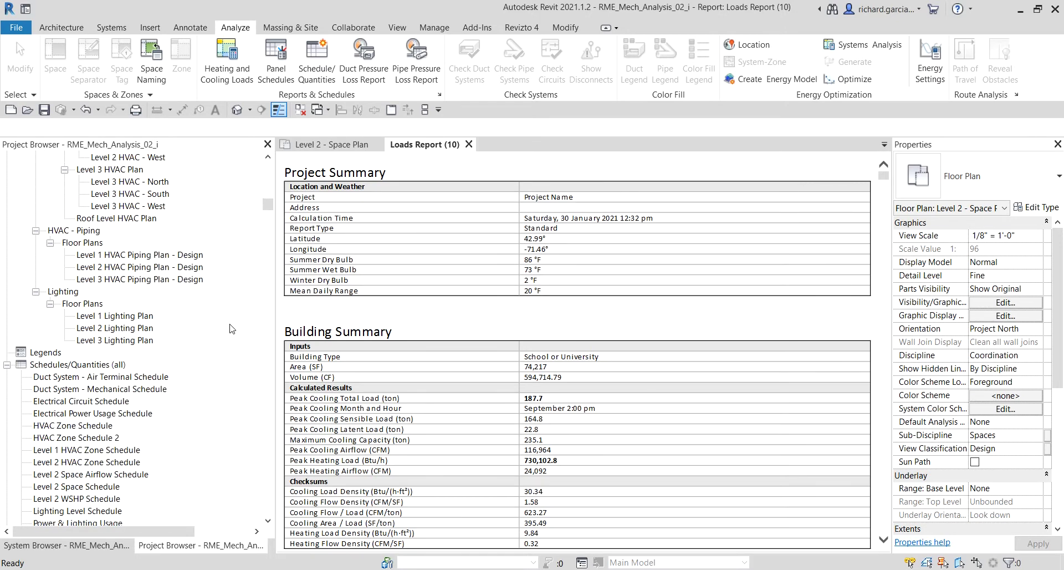
scroll(232, 325, "down", 7)
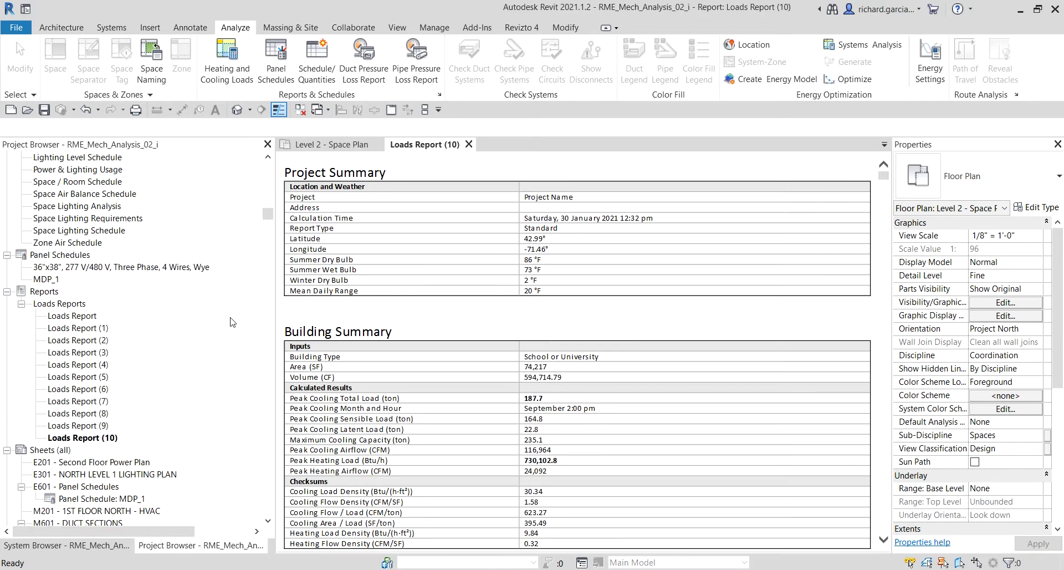
left_click(94, 439)
Scroll the Loads Report through the zone summaries down to the 2_Middle_Library Spaces table.
scroll(424, 352, "down", 10)
scroll(475, 310, "up", 5)
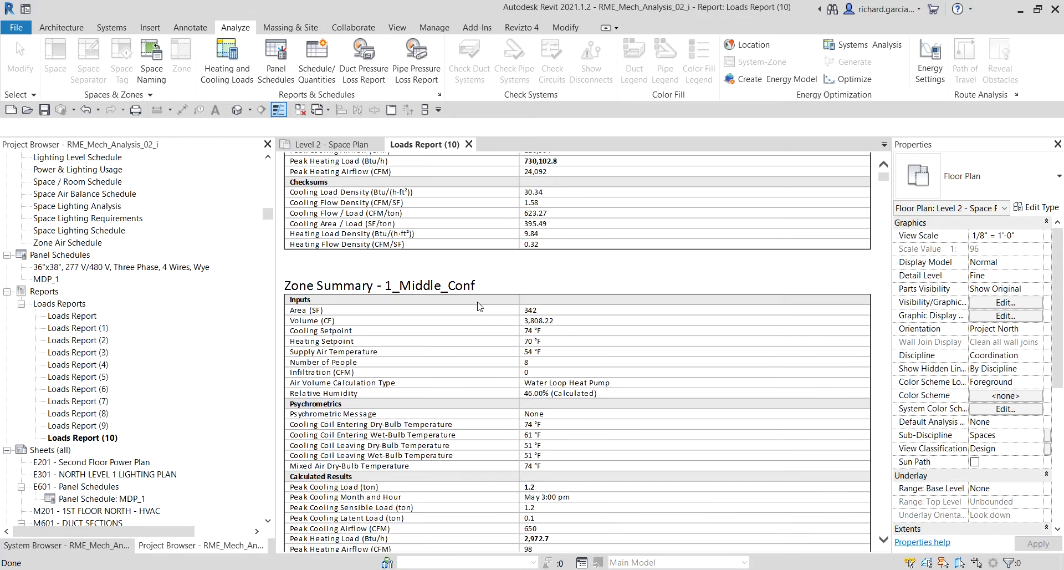
scroll(483, 303, "down", 10)
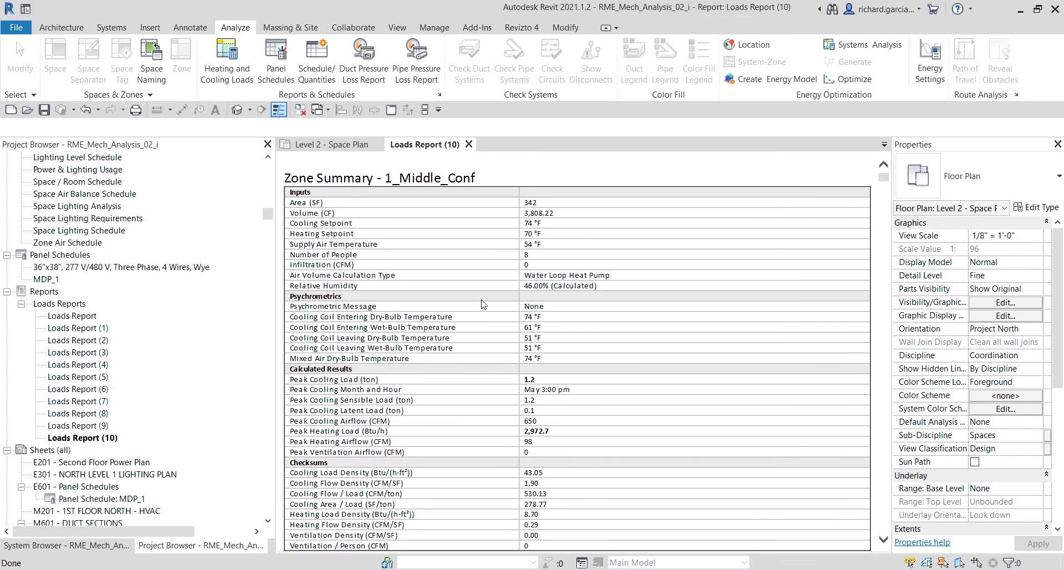
scroll(483, 306, "down", 15)
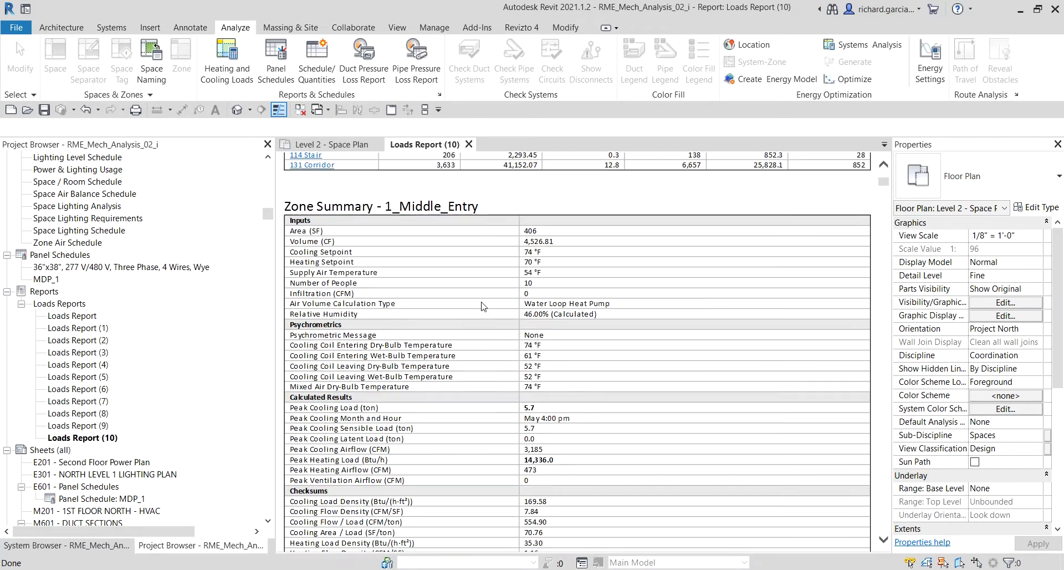
scroll(483, 305, "up", 8)
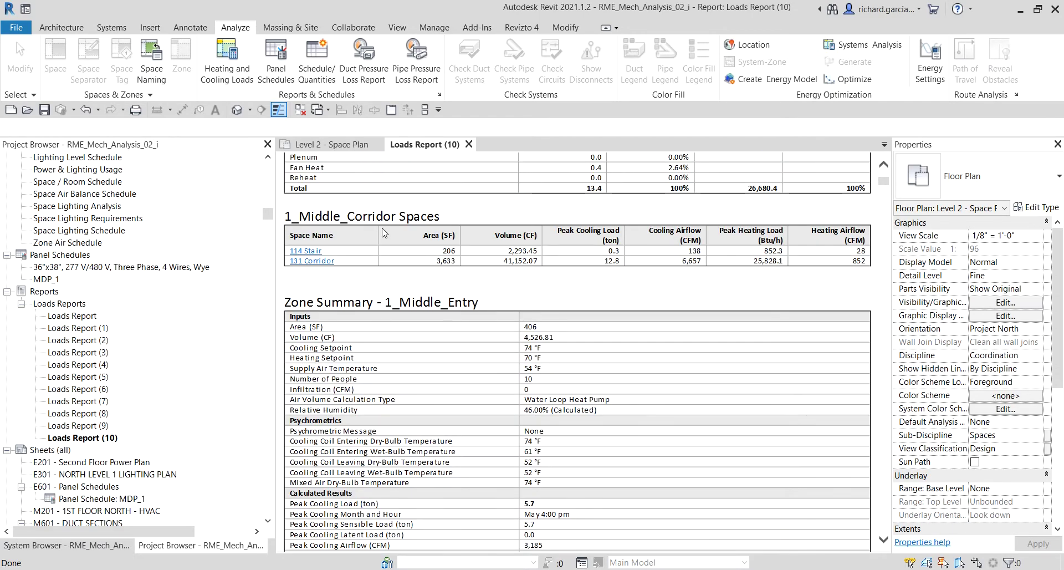
scroll(483, 306, "down", 20)
scroll(524, 319, "down", 6)
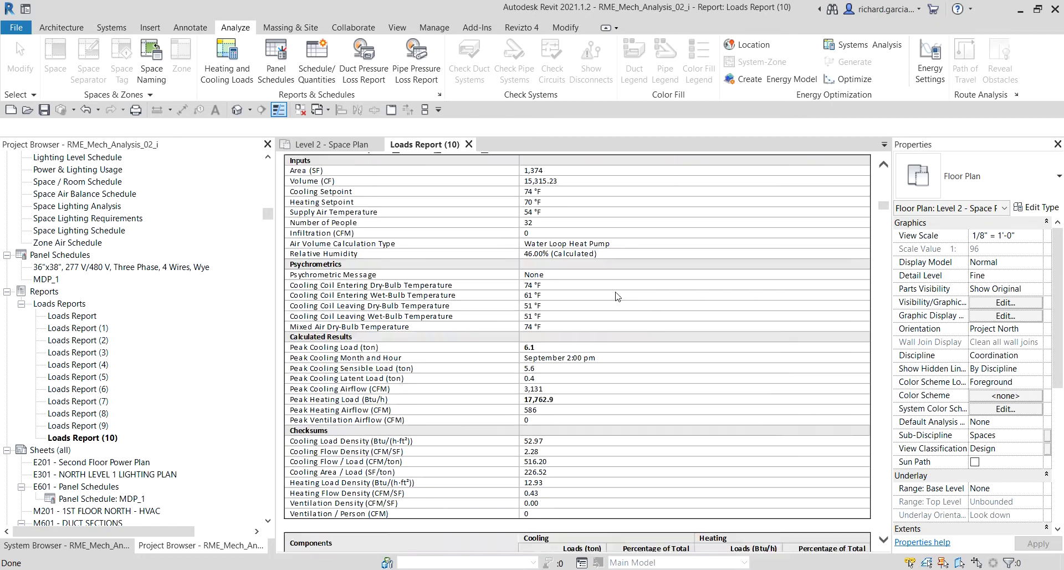
scroll(617, 296, "down", 5)
scroll(617, 296, "down", 6)
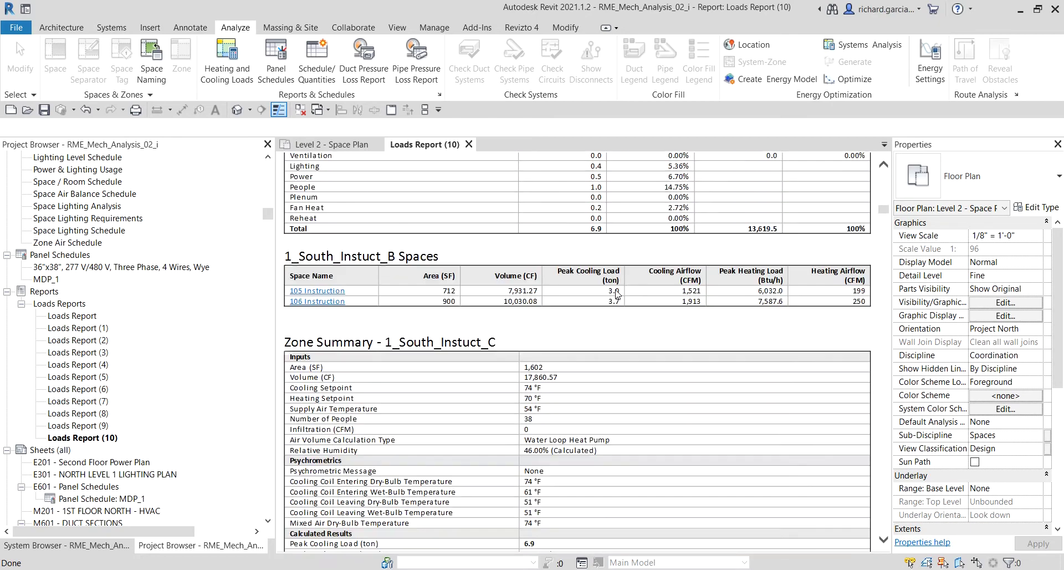
scroll(617, 295, "down", 20)
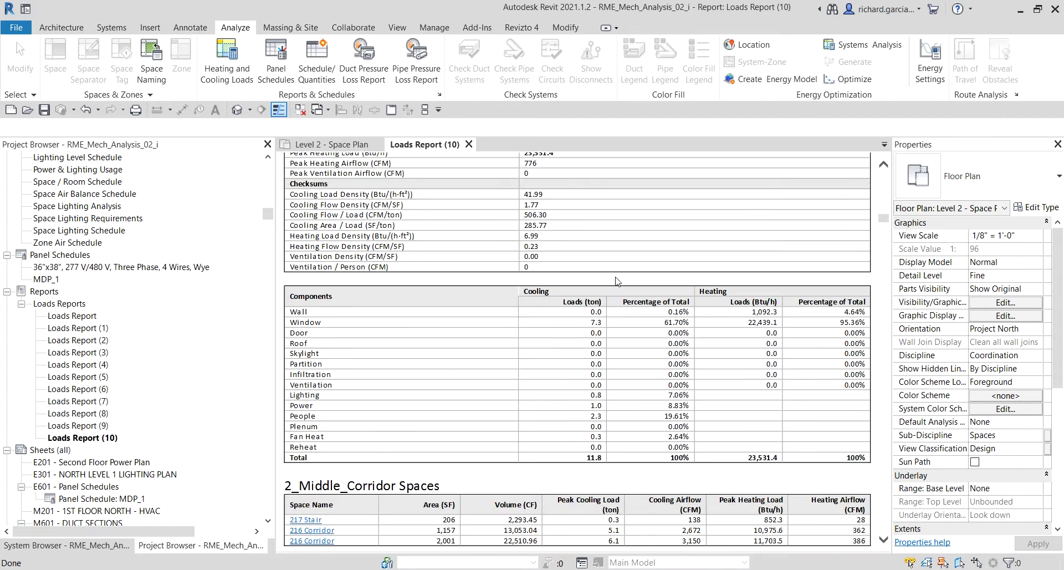
scroll(618, 281, "up", 10)
scroll(618, 278, "up", 12)
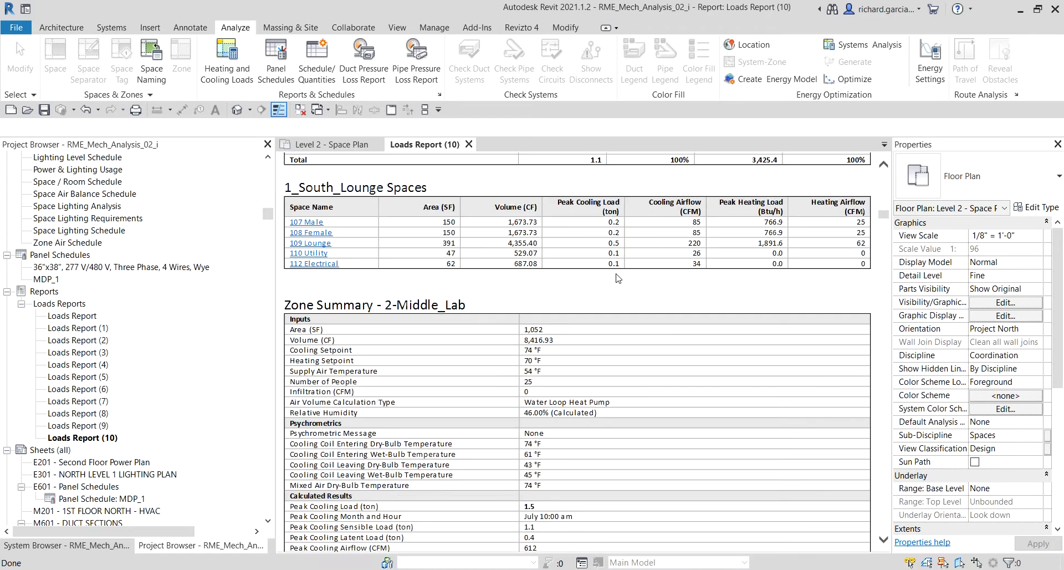
scroll(618, 278, "down", 9)
scroll(618, 277, "down", 15)
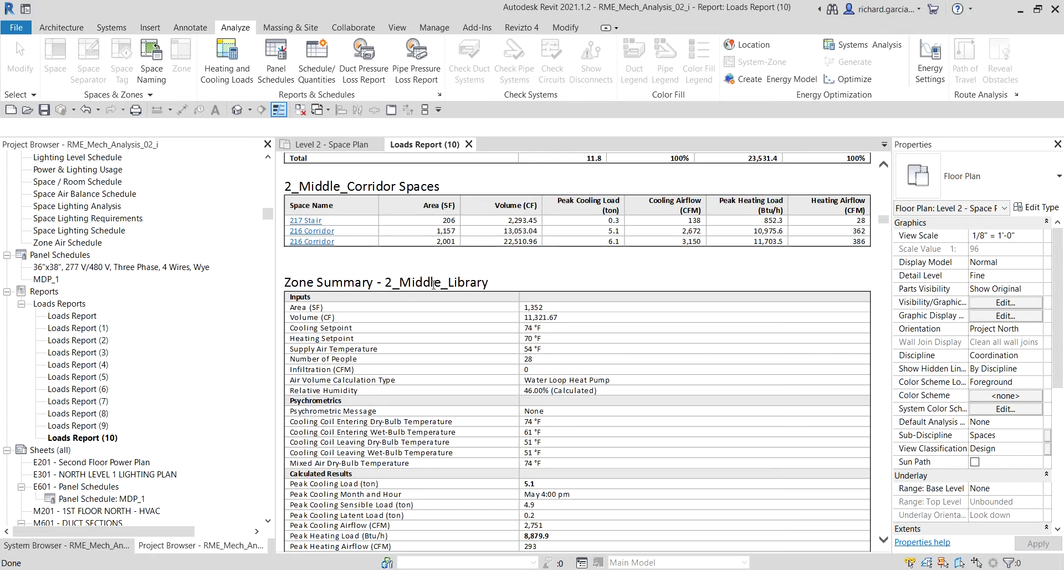
scroll(434, 285, "up", 7)
scroll(435, 314, "down", 7)
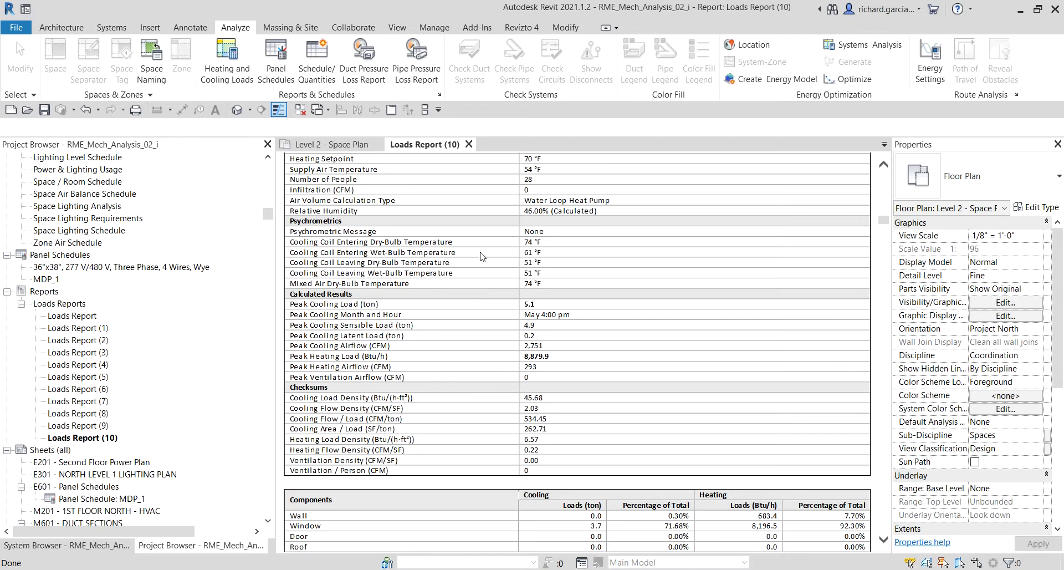
scroll(548, 282, "down", 1)
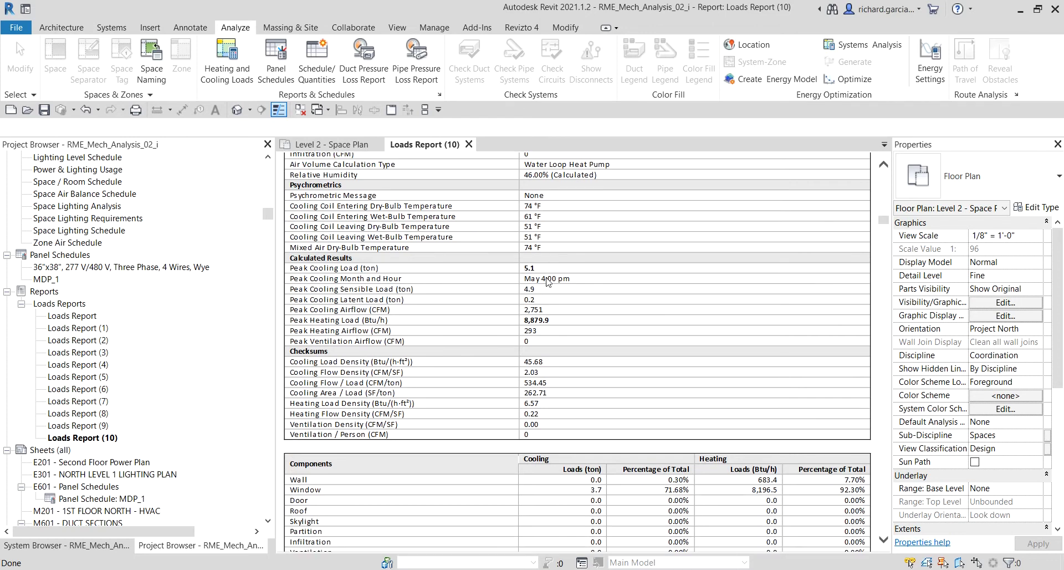
scroll(548, 282, "down", 1)
scroll(549, 285, "down", 10)
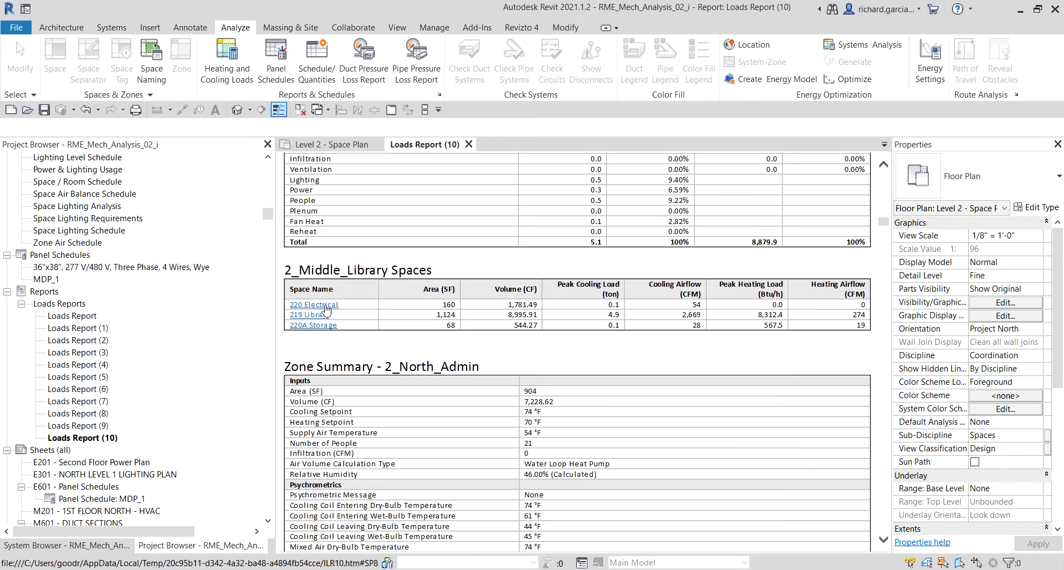
View the 219 Library space summary, go back to the spaces list, then return to the report top.
left_click(326, 306)
left_click(315, 316)
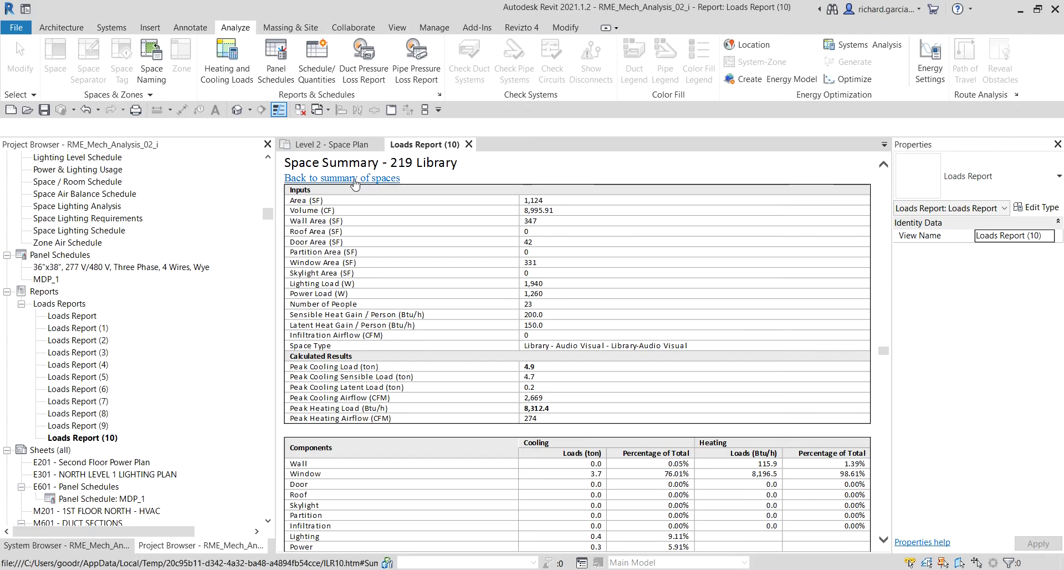
left_click(355, 178)
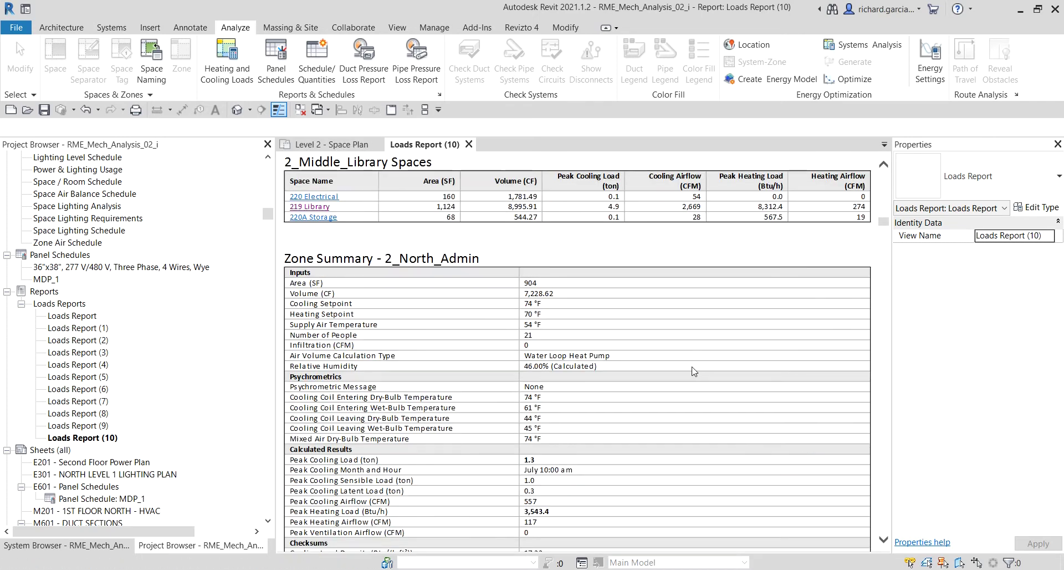
scroll(688, 370, "down", 2)
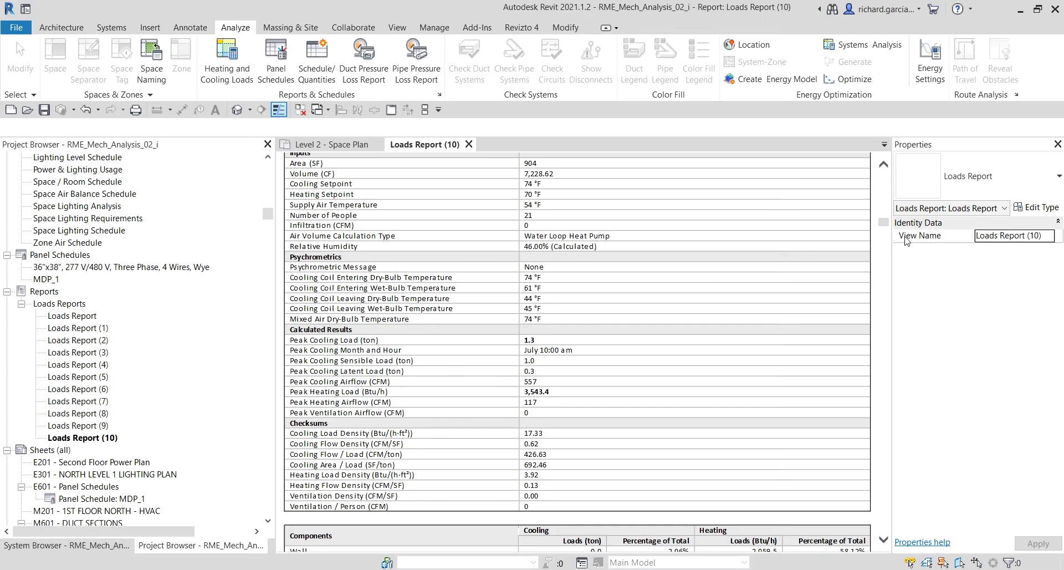
left_click_drag(884, 224, 885, 163)
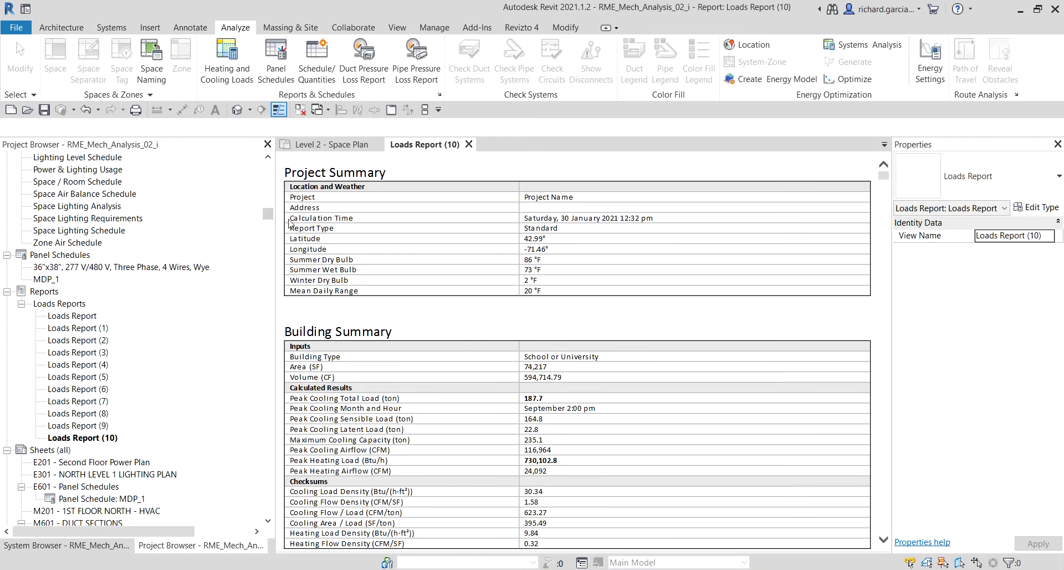
left_click_drag(267, 218, 276, 190)
Open the Level 2 - Space Plan view from the Project Browser.
scroll(128, 343, "down", 6)
left_click(128, 339)
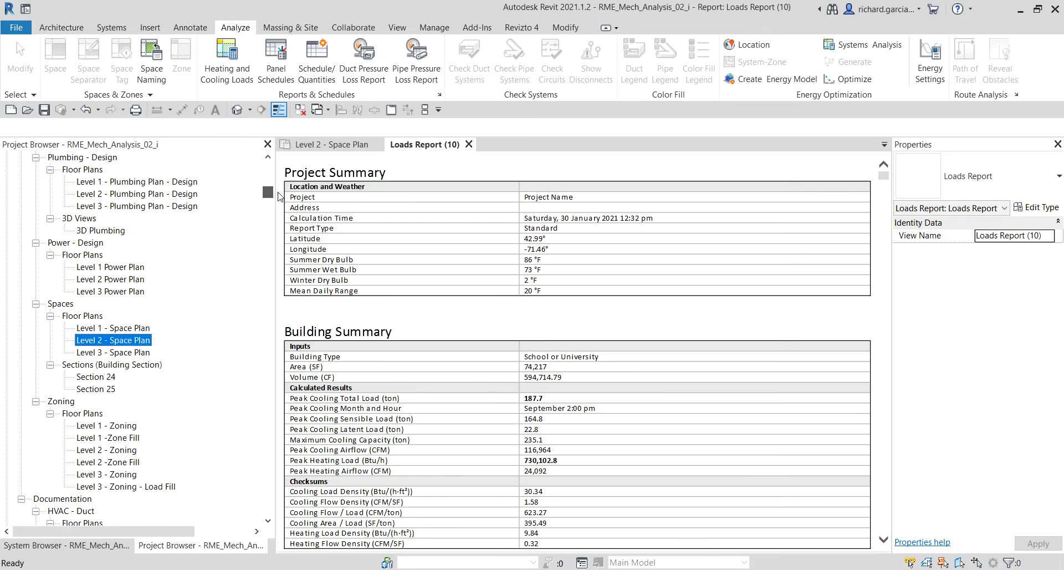
double_click(127, 340)
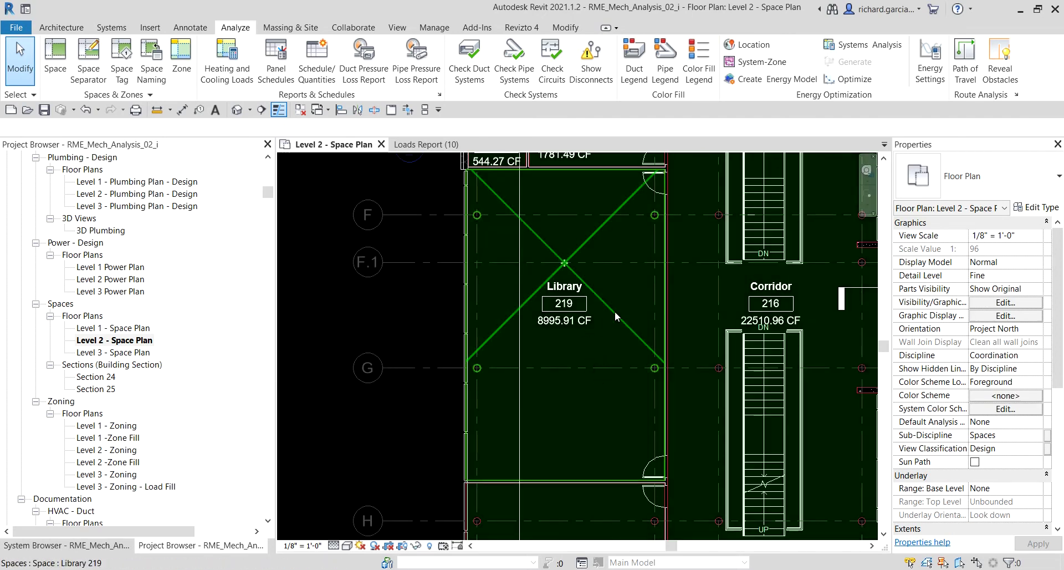
Select the Library 219 space, review its load and airflow properties, then deselect it.
left_click(614, 311)
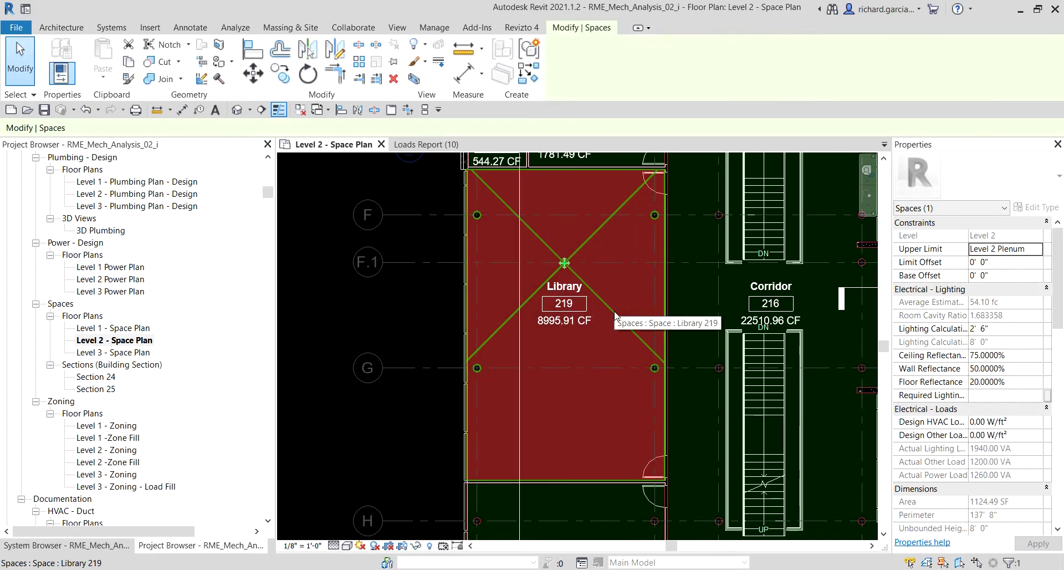
scroll(988, 339, "down", 1)
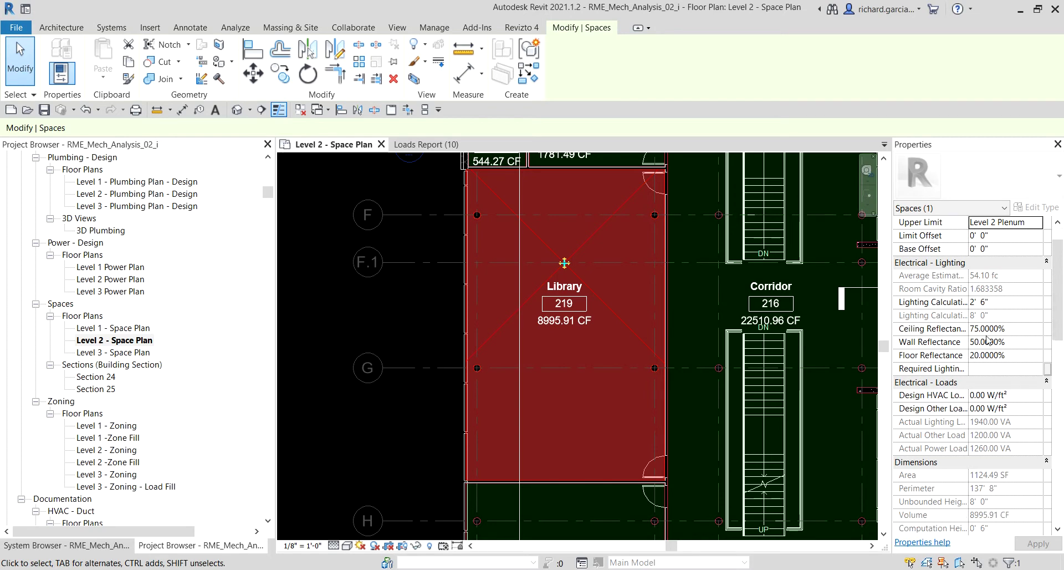
scroll(988, 339, "down", 2)
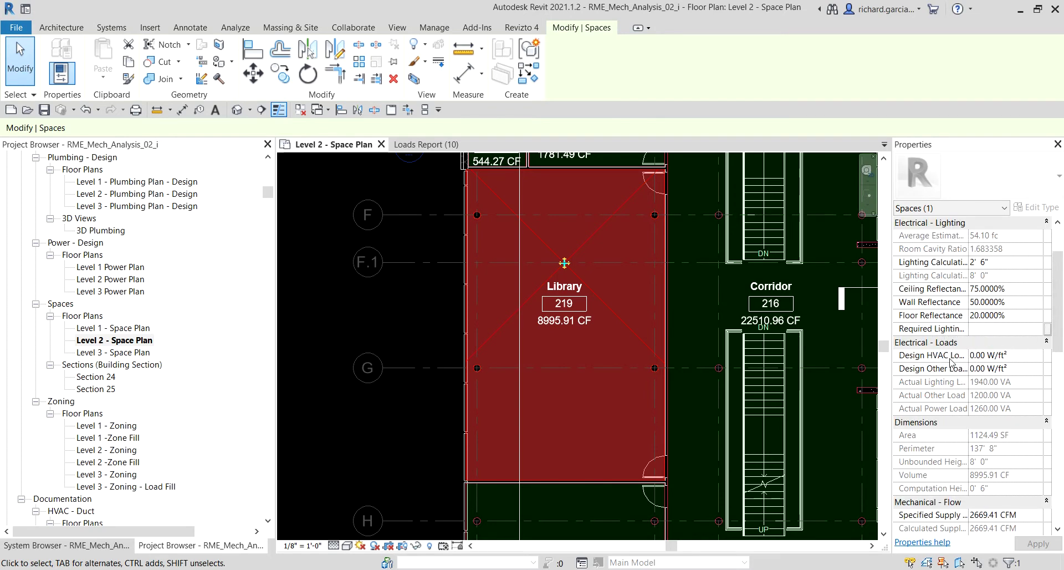
scroll(951, 361, "down", 4)
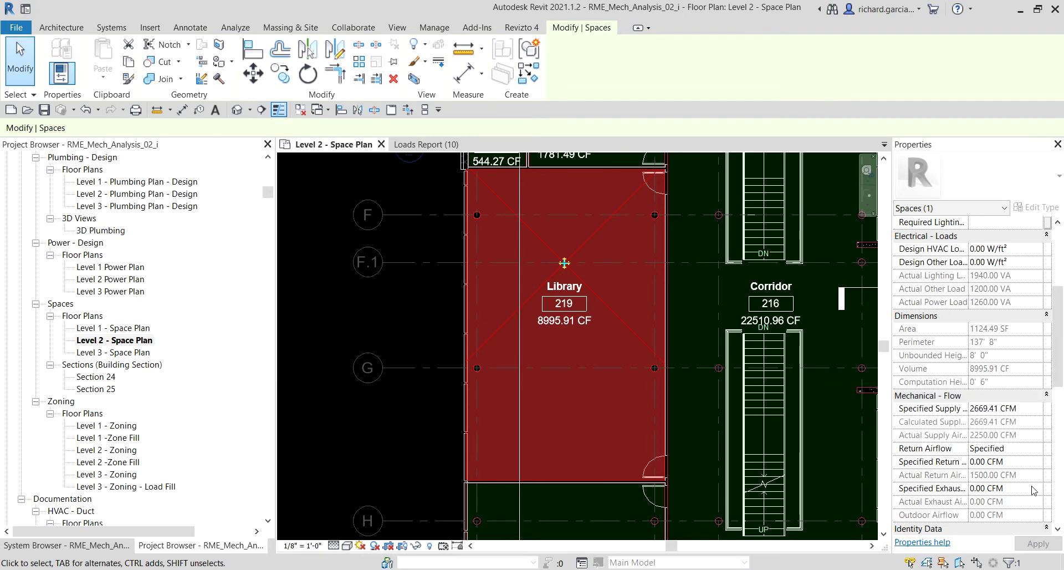
scroll(1034, 490, "down", 1)
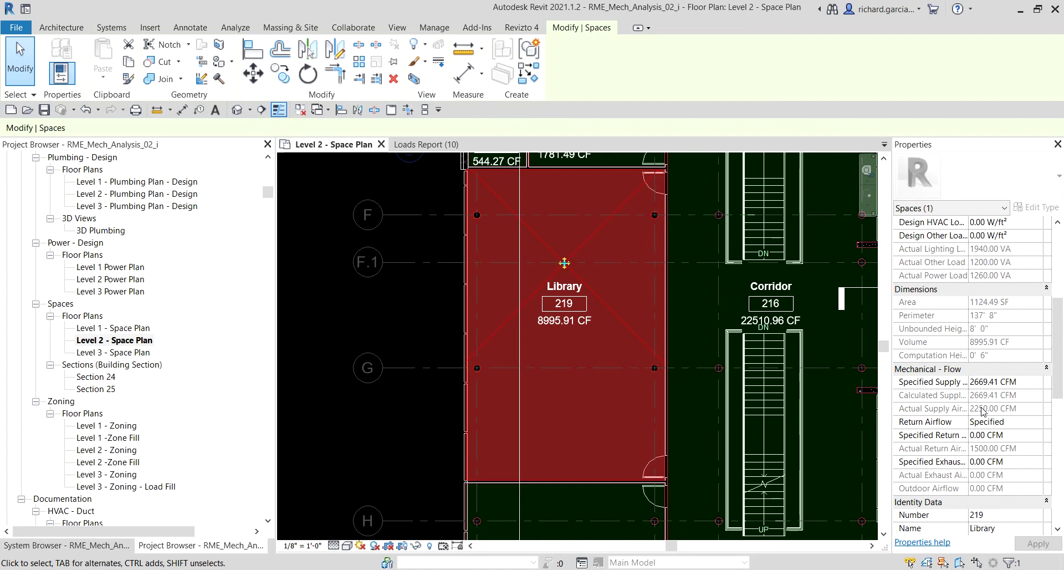
scroll(375, 314, "down", 2)
left_click(374, 313)
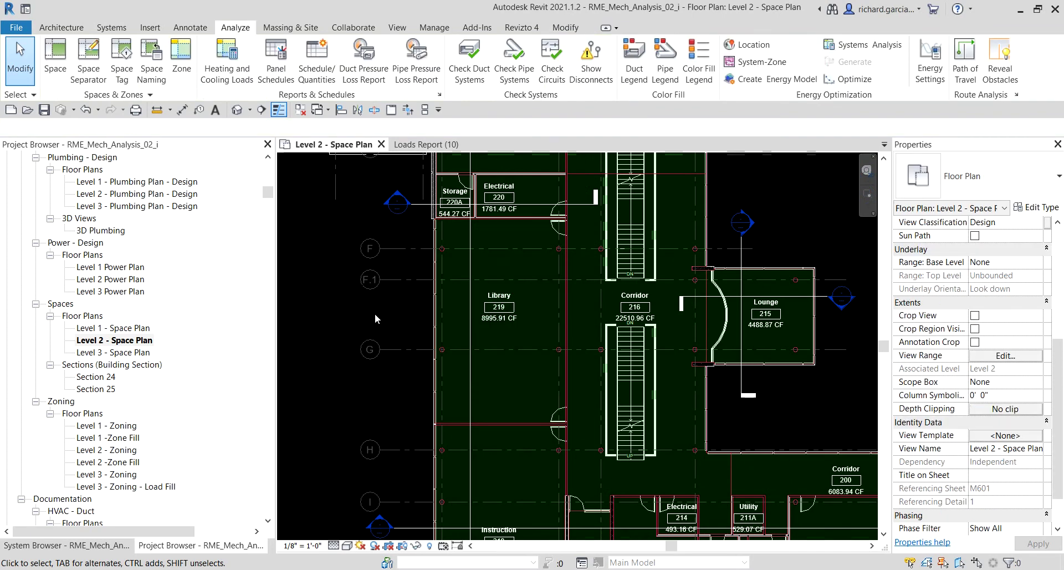